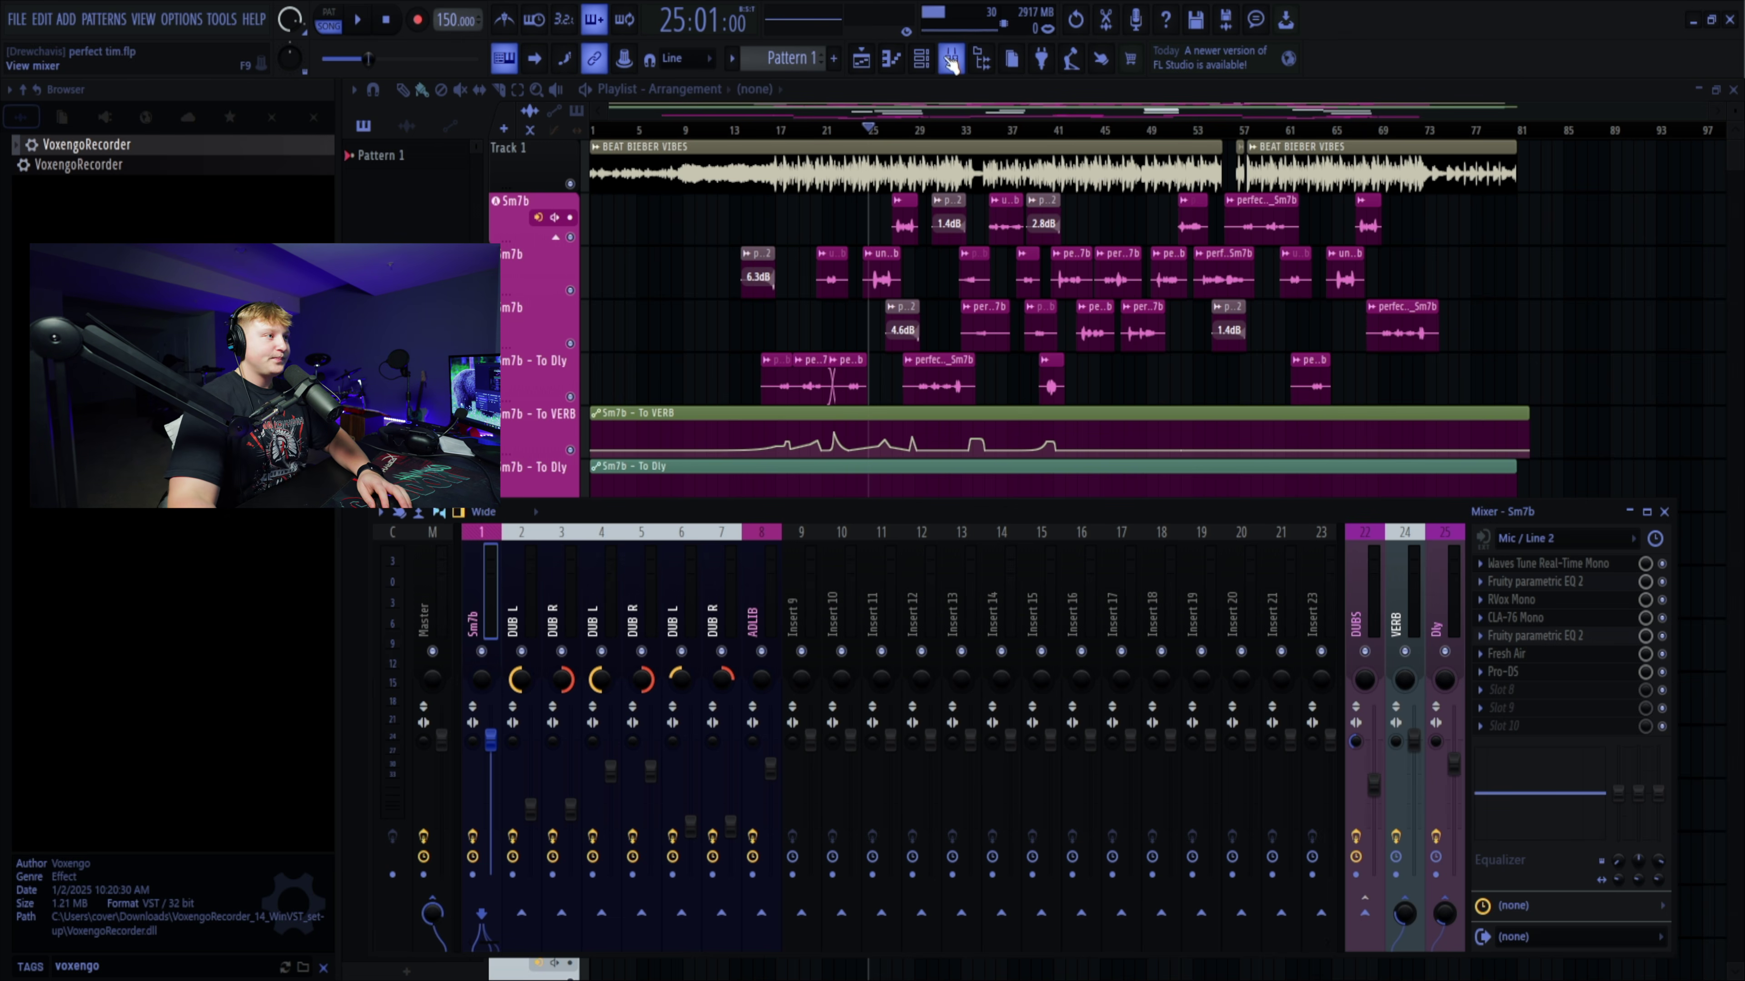
# - Open the Waves Tune Real-Time Mono plugin on the Sm7b track to show its settings
pyautogui.click(1523, 565)
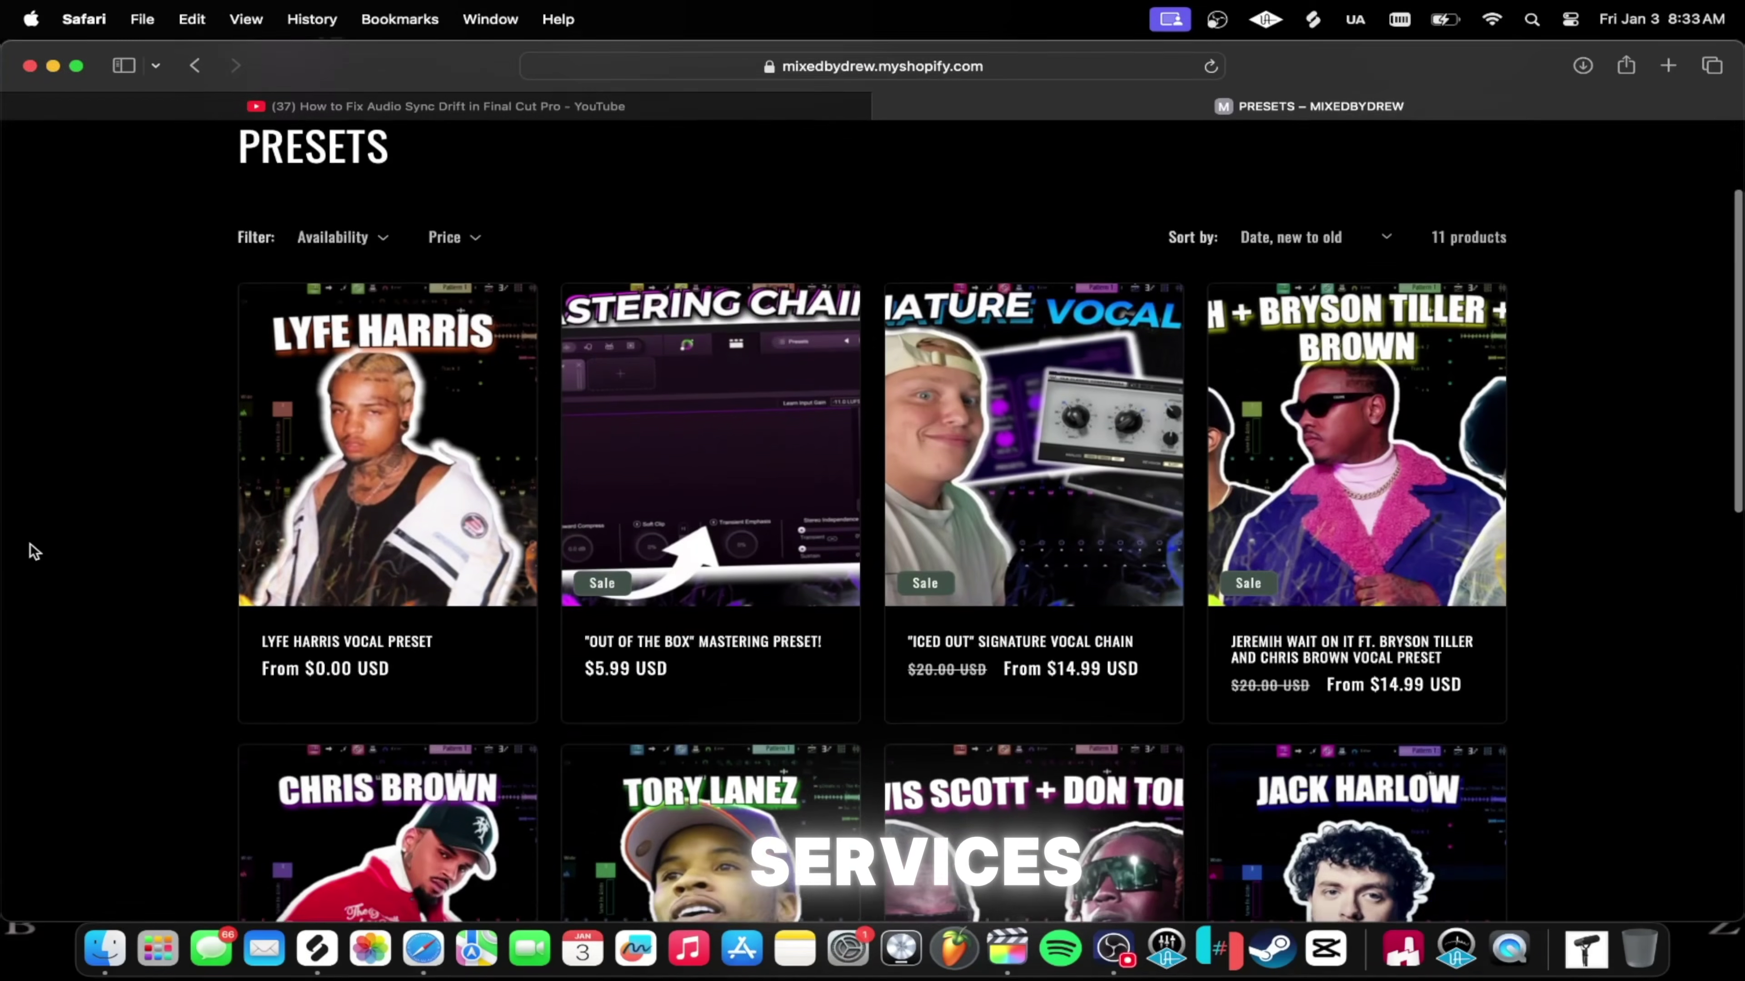
# - Switch to Safari and browse the vocal presets on the MIXEDBYDREW store's PRESETS page
pyautogui.scroll(-5, 31, 548)
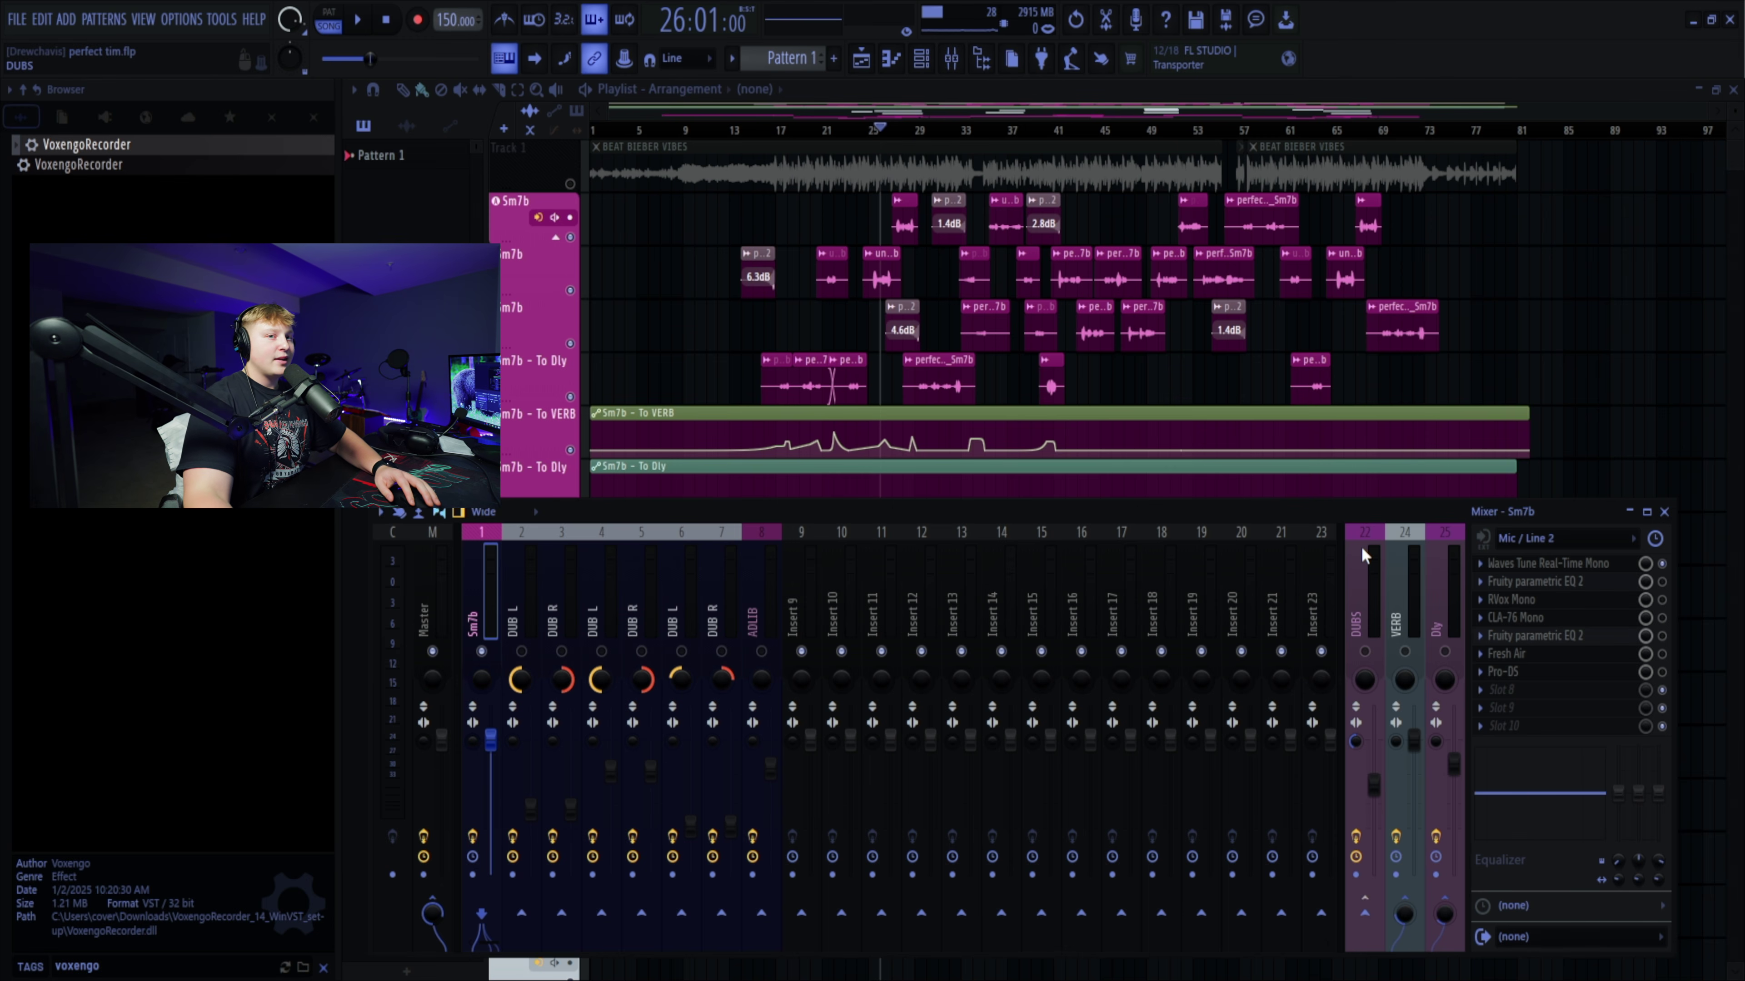
# - Audition the vocal without the first Fruity parametric EQ 2 on Sm7b, then enable that EQ and replay with its curve open
pyautogui.press('space')
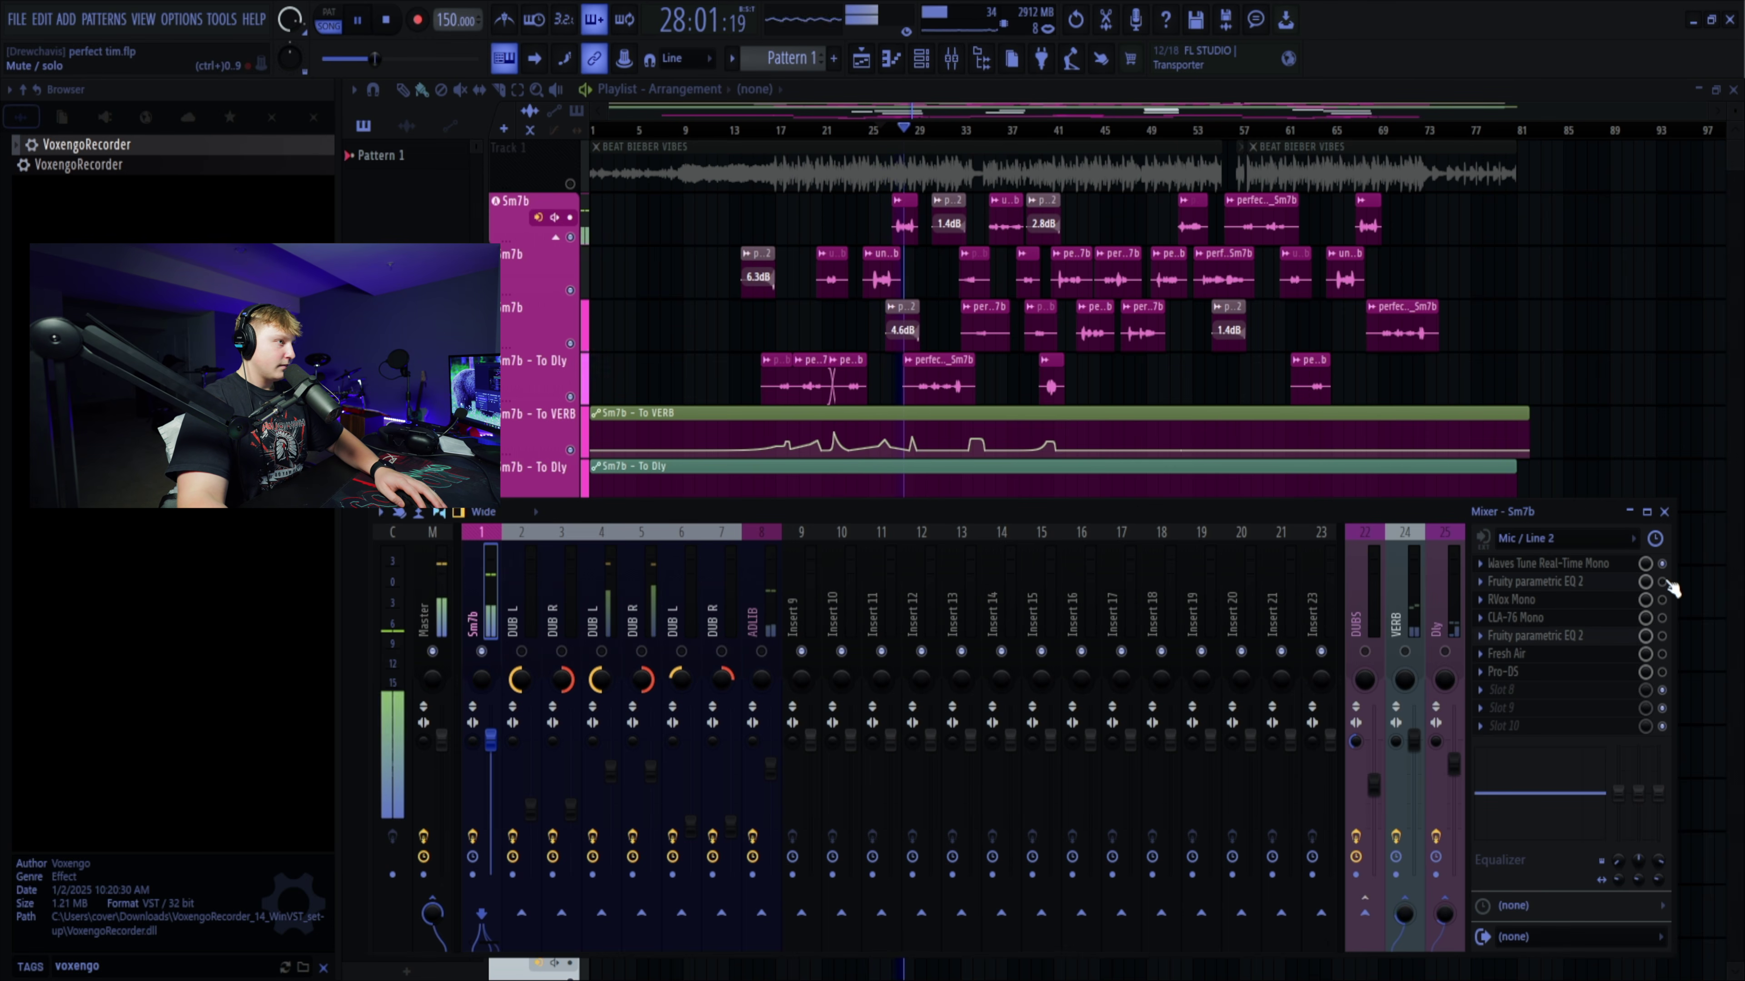
pyautogui.press('space')
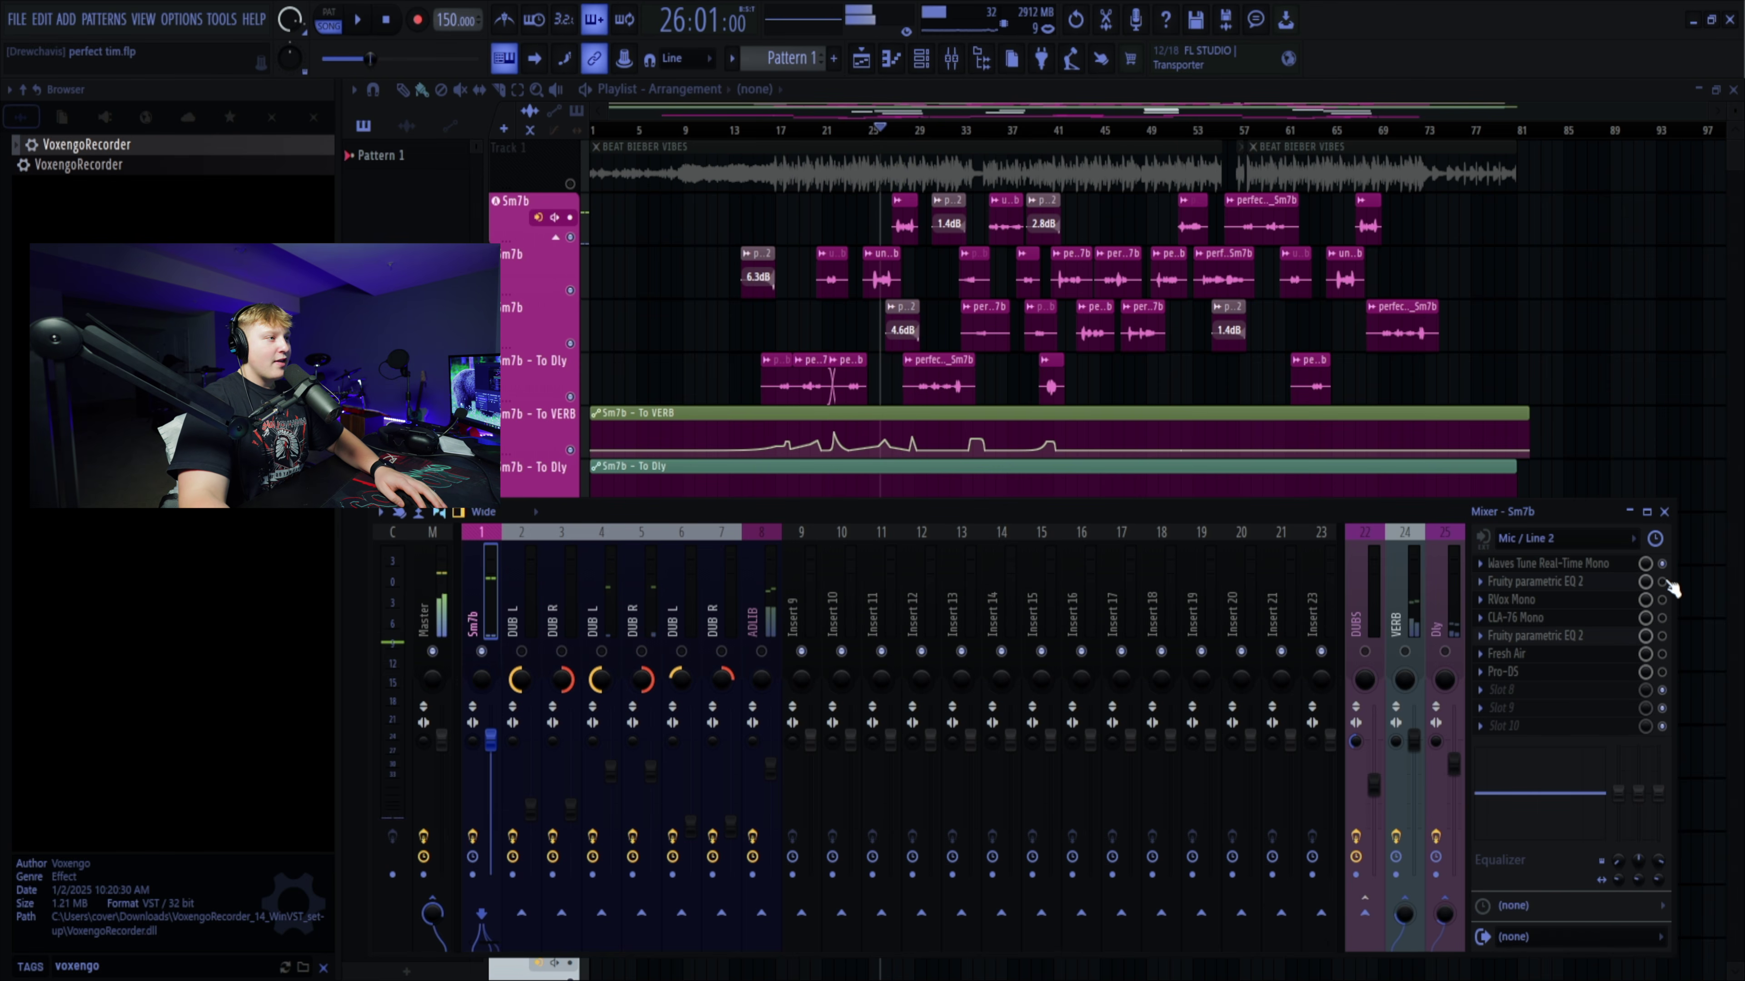
pyautogui.press('space')
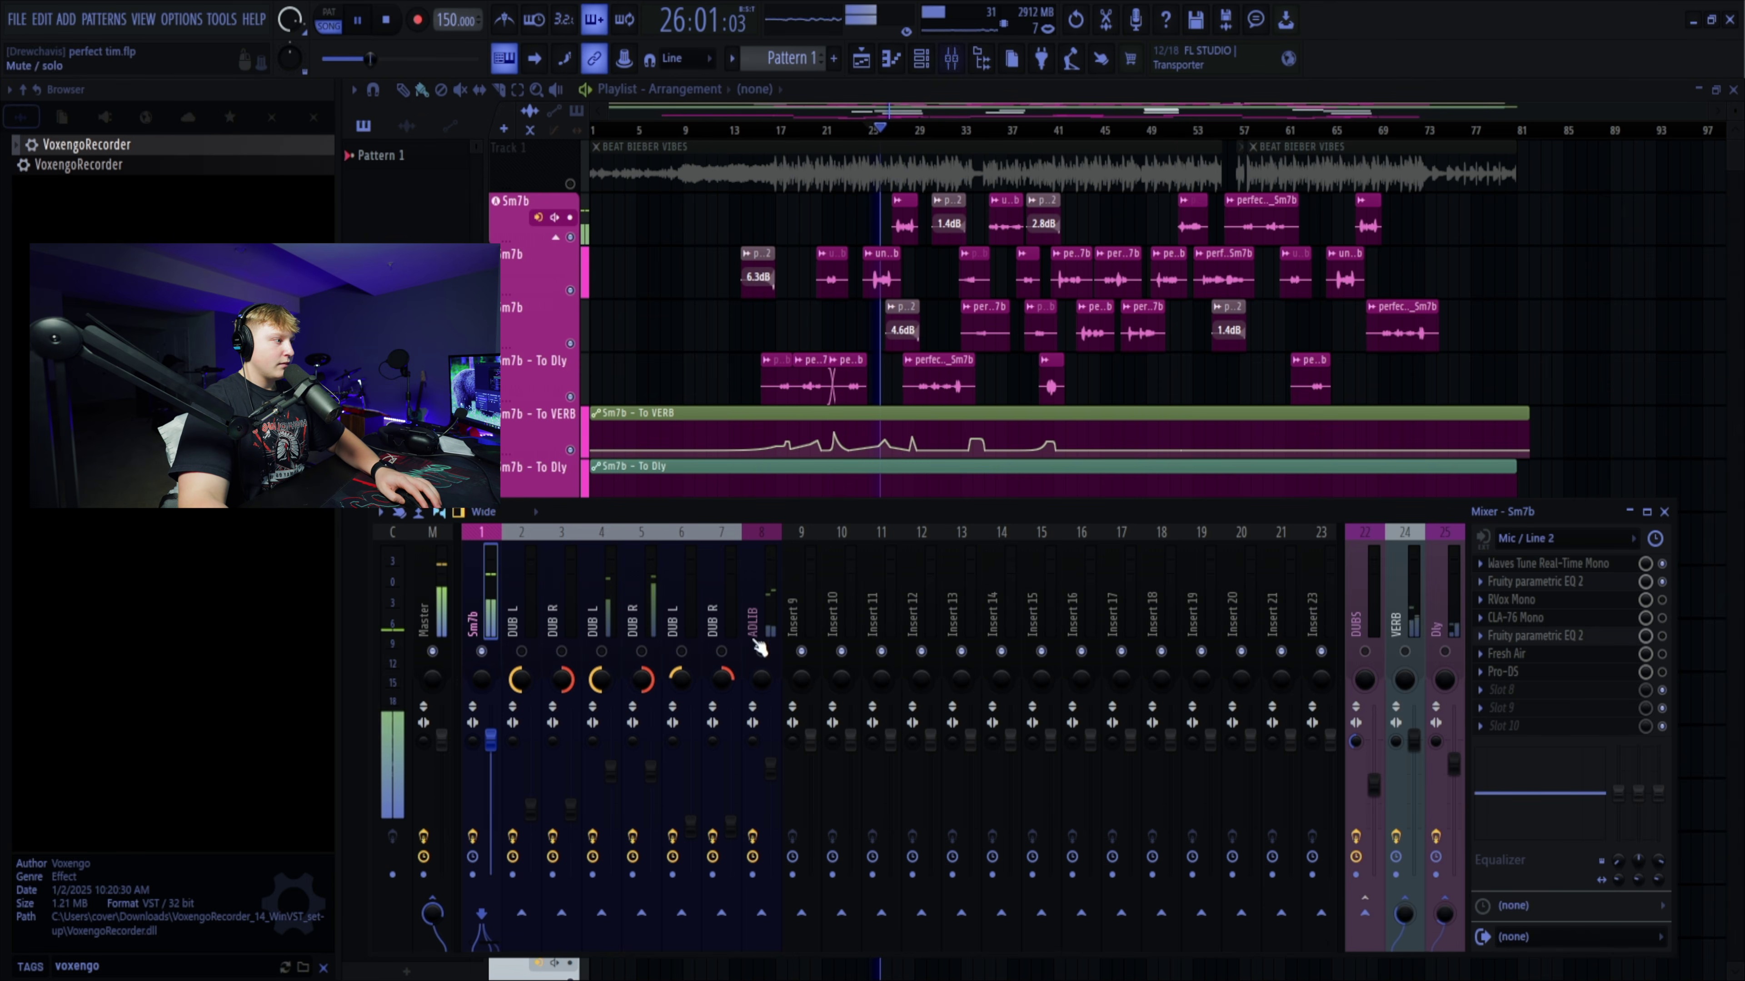
pyautogui.click(1552, 583)
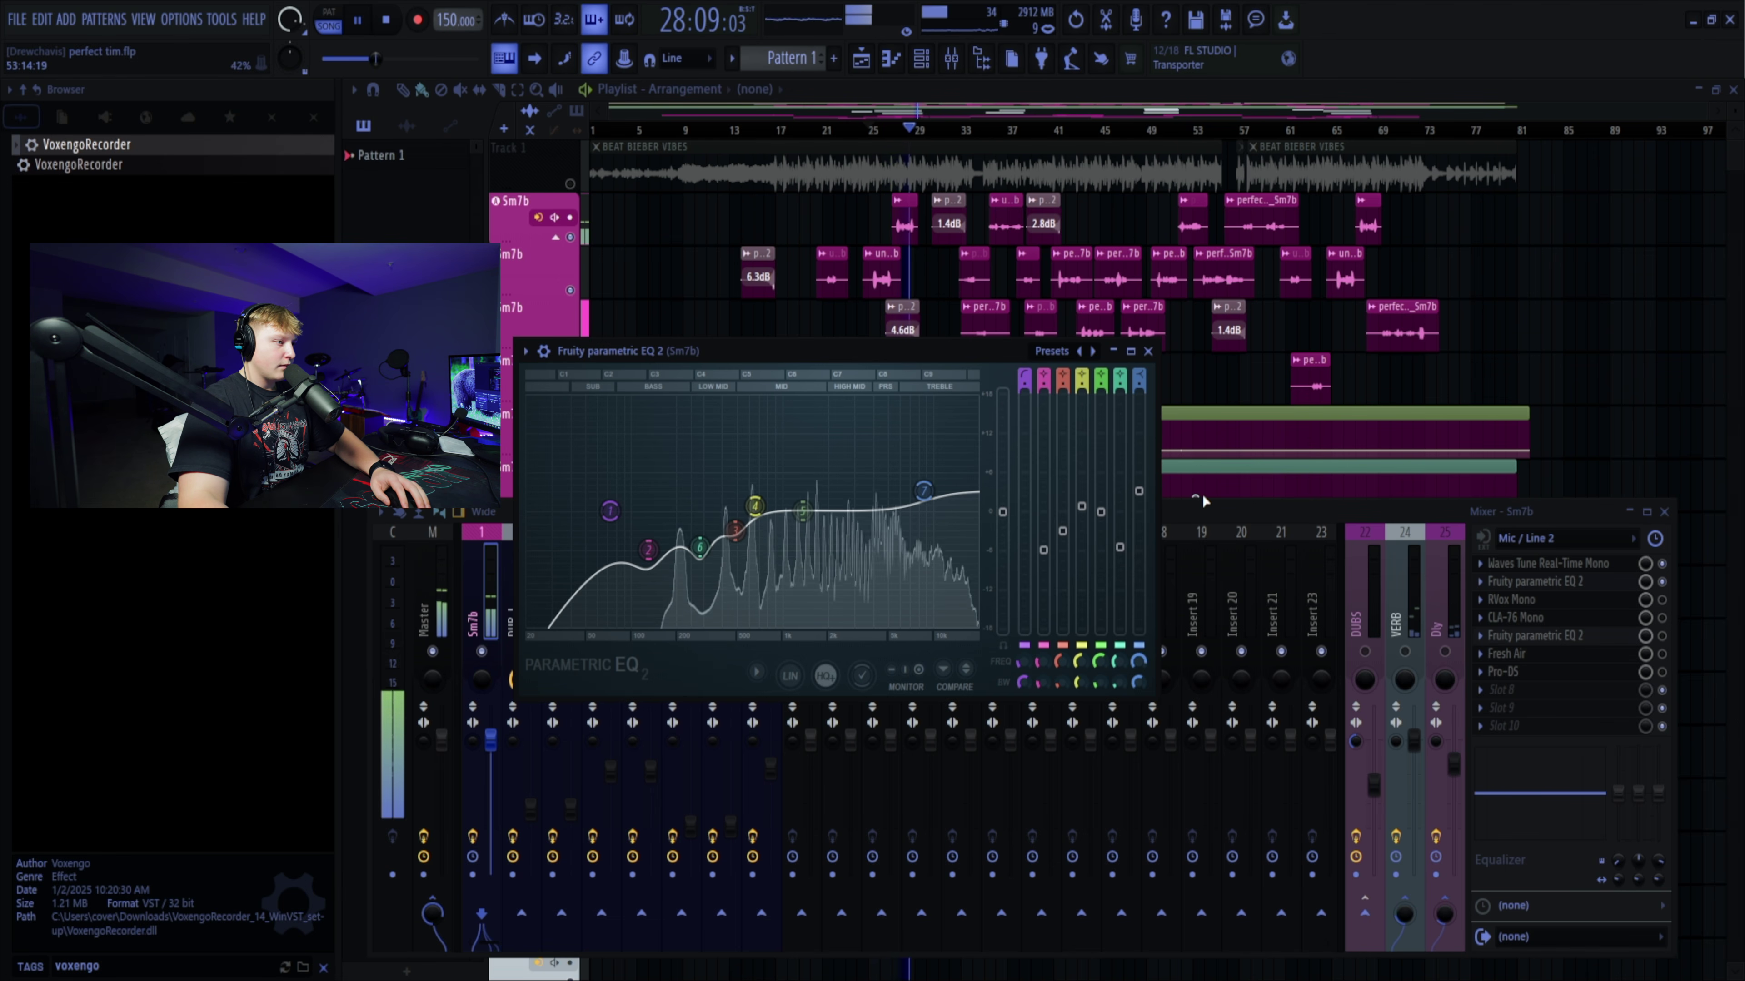
pyautogui.press('space')
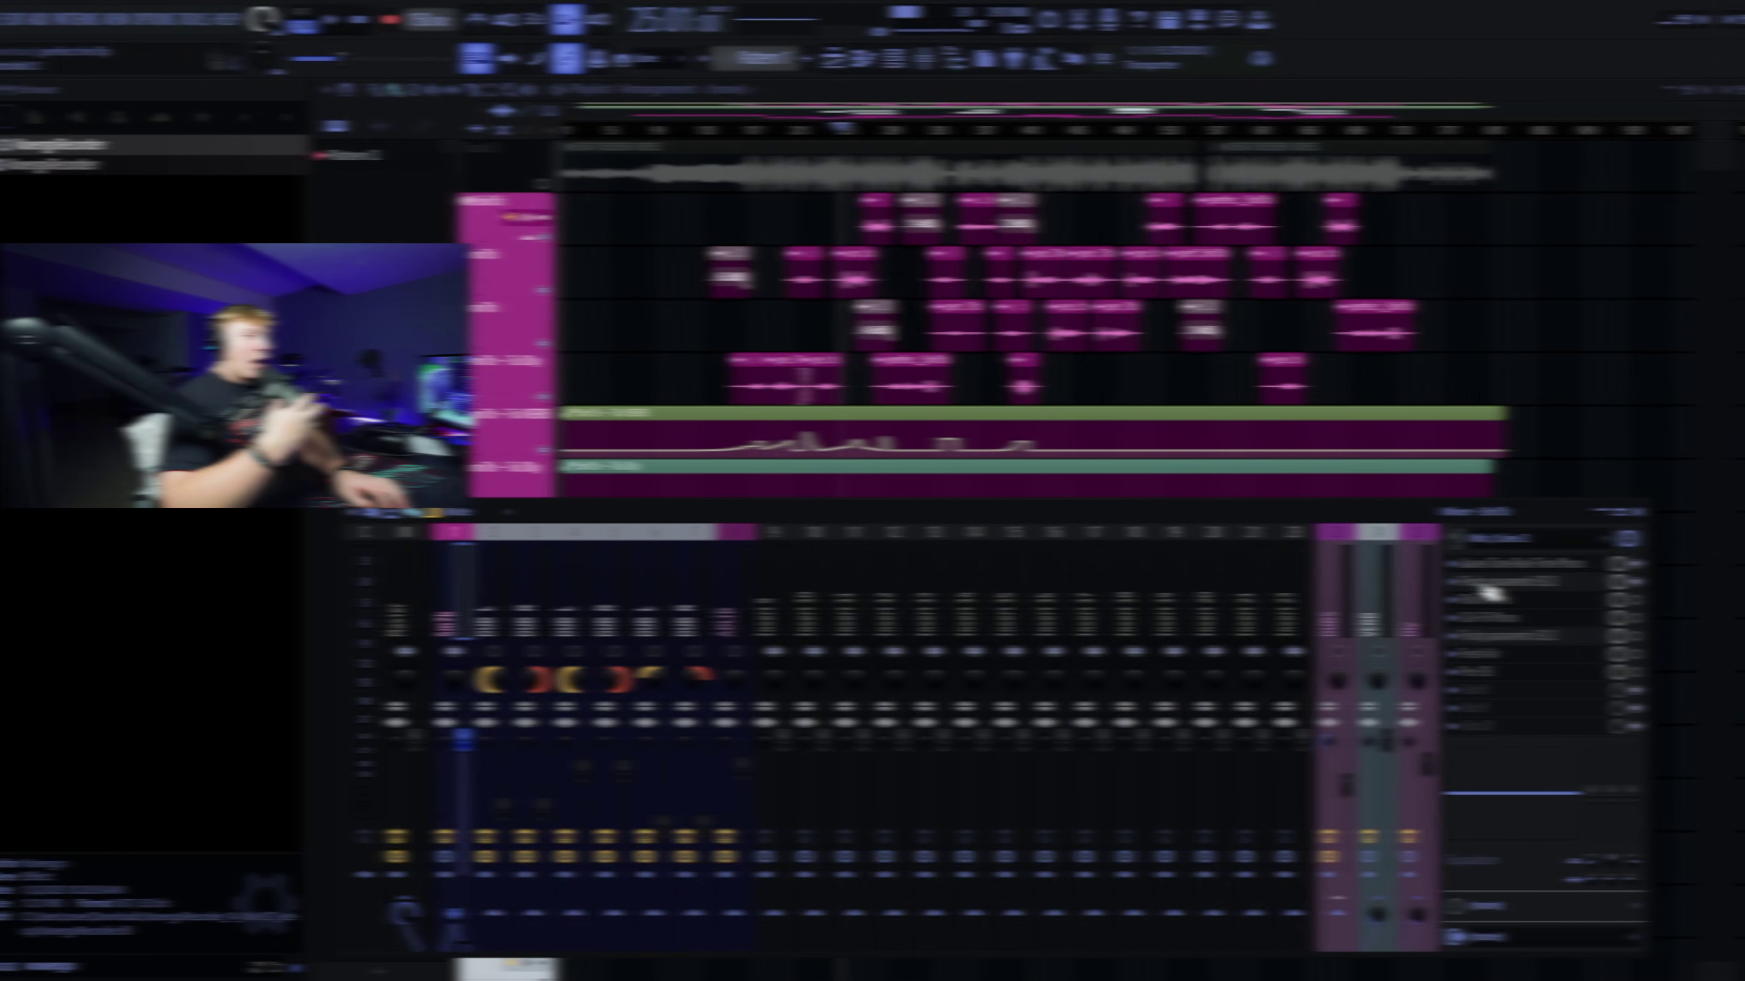
# - Open RVox Mono on Sm7b, audition the vocal with it bypassed, and enable it for a second playback
pyautogui.click(1517, 600)
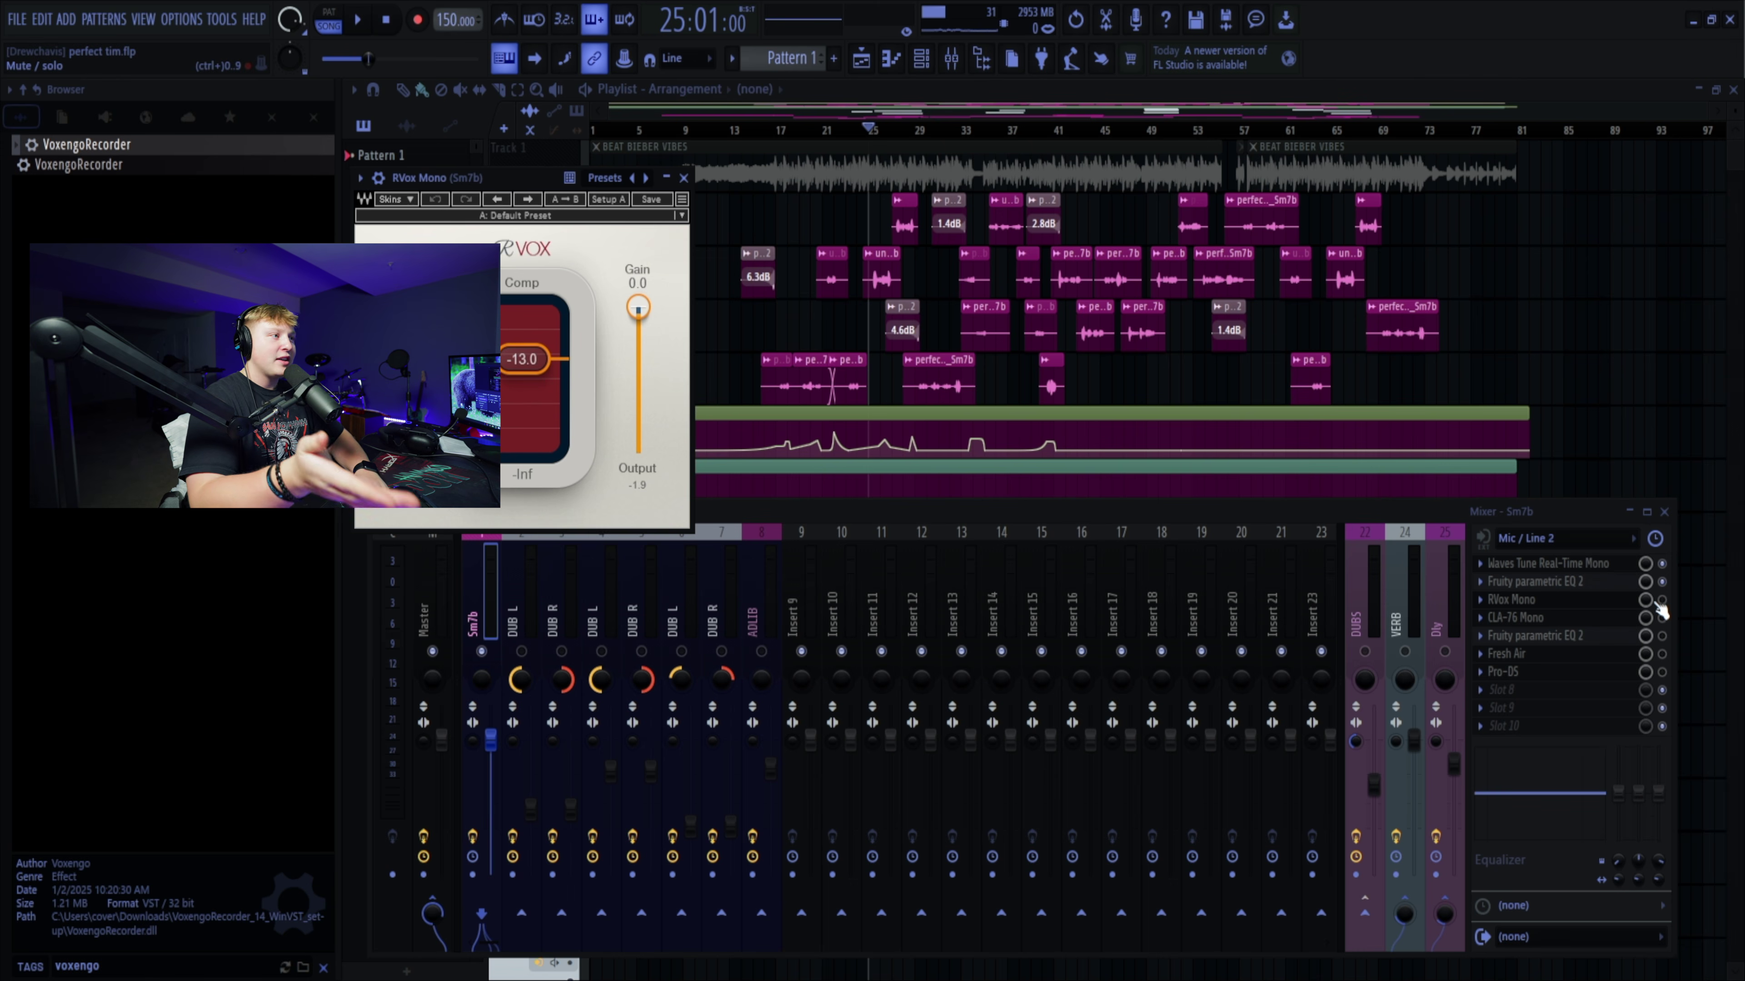
pyautogui.press('space')
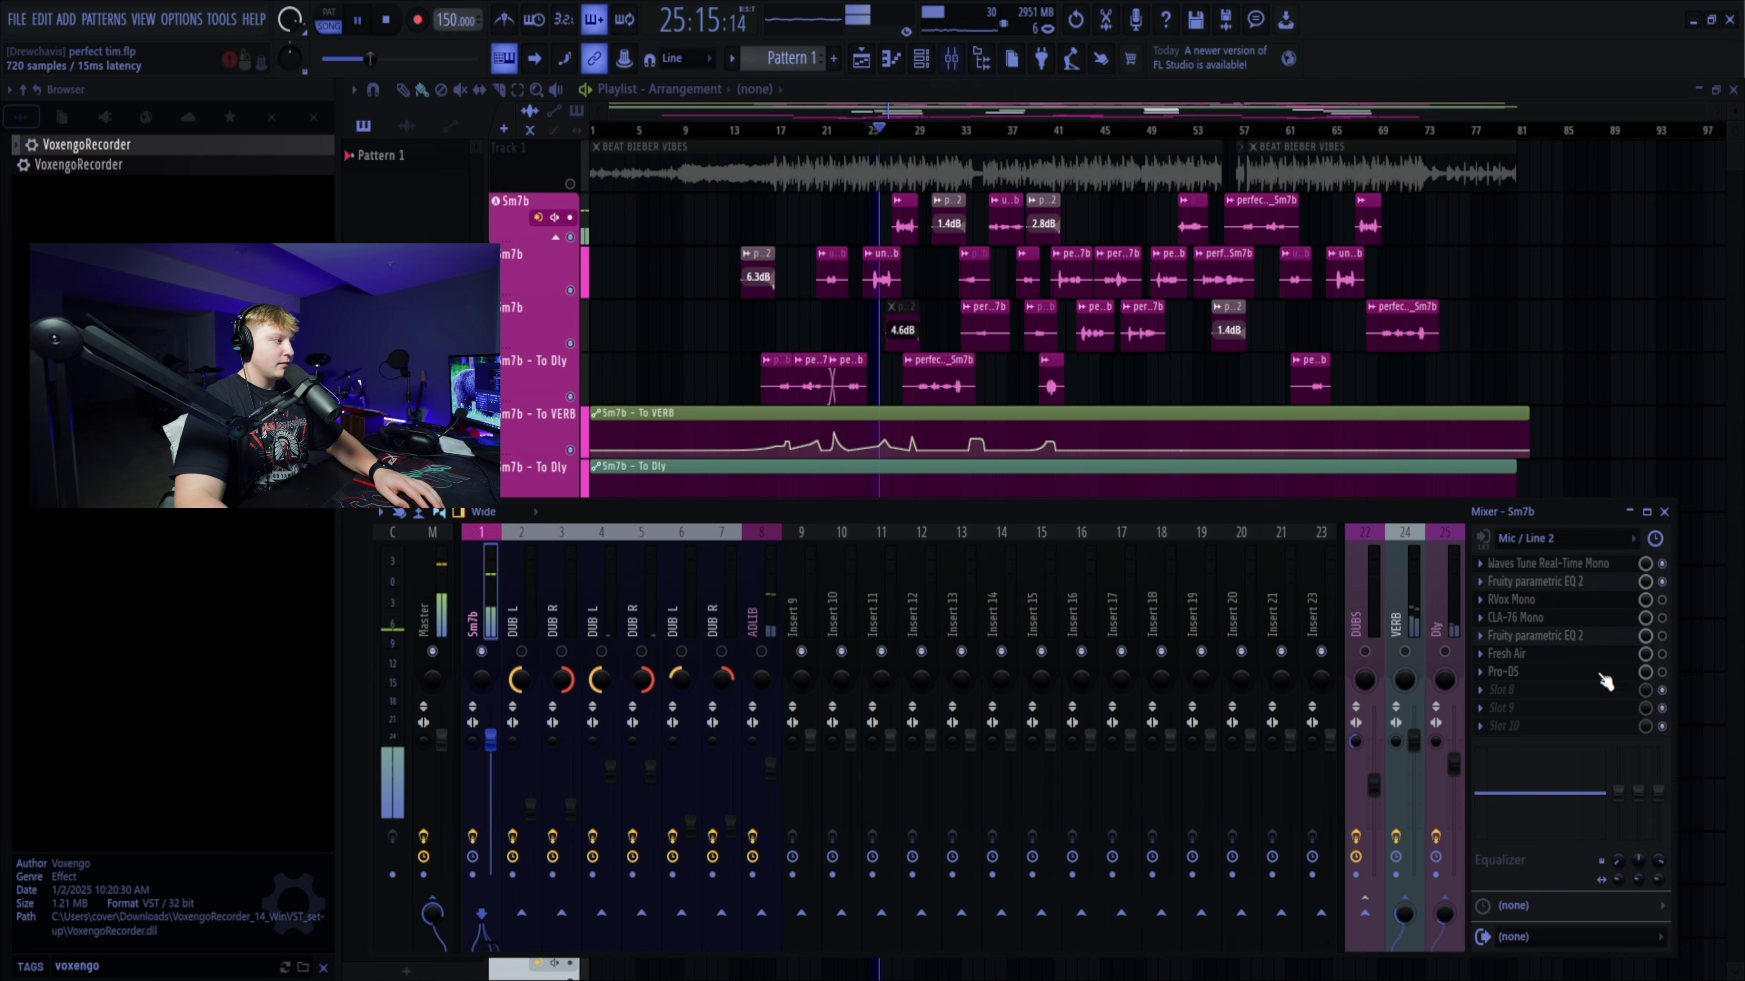
pyautogui.click(1629, 602)
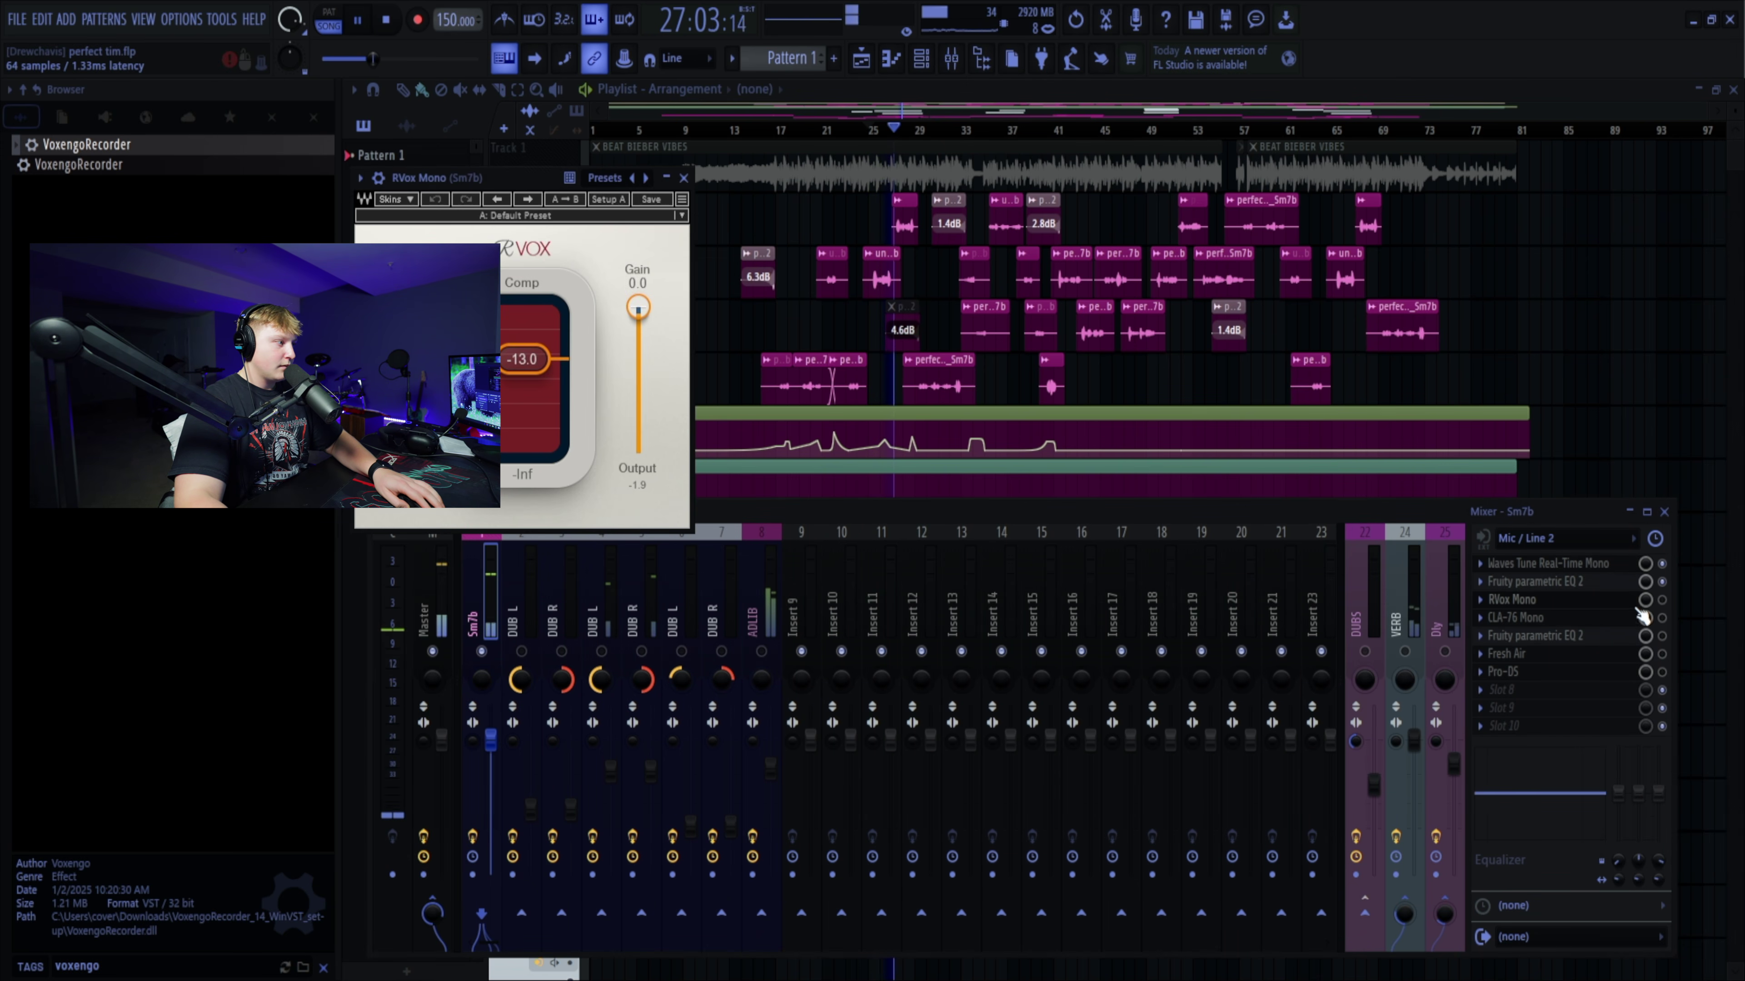
pyautogui.press('space')
pyautogui.click(1663, 602)
pyautogui.press('space')
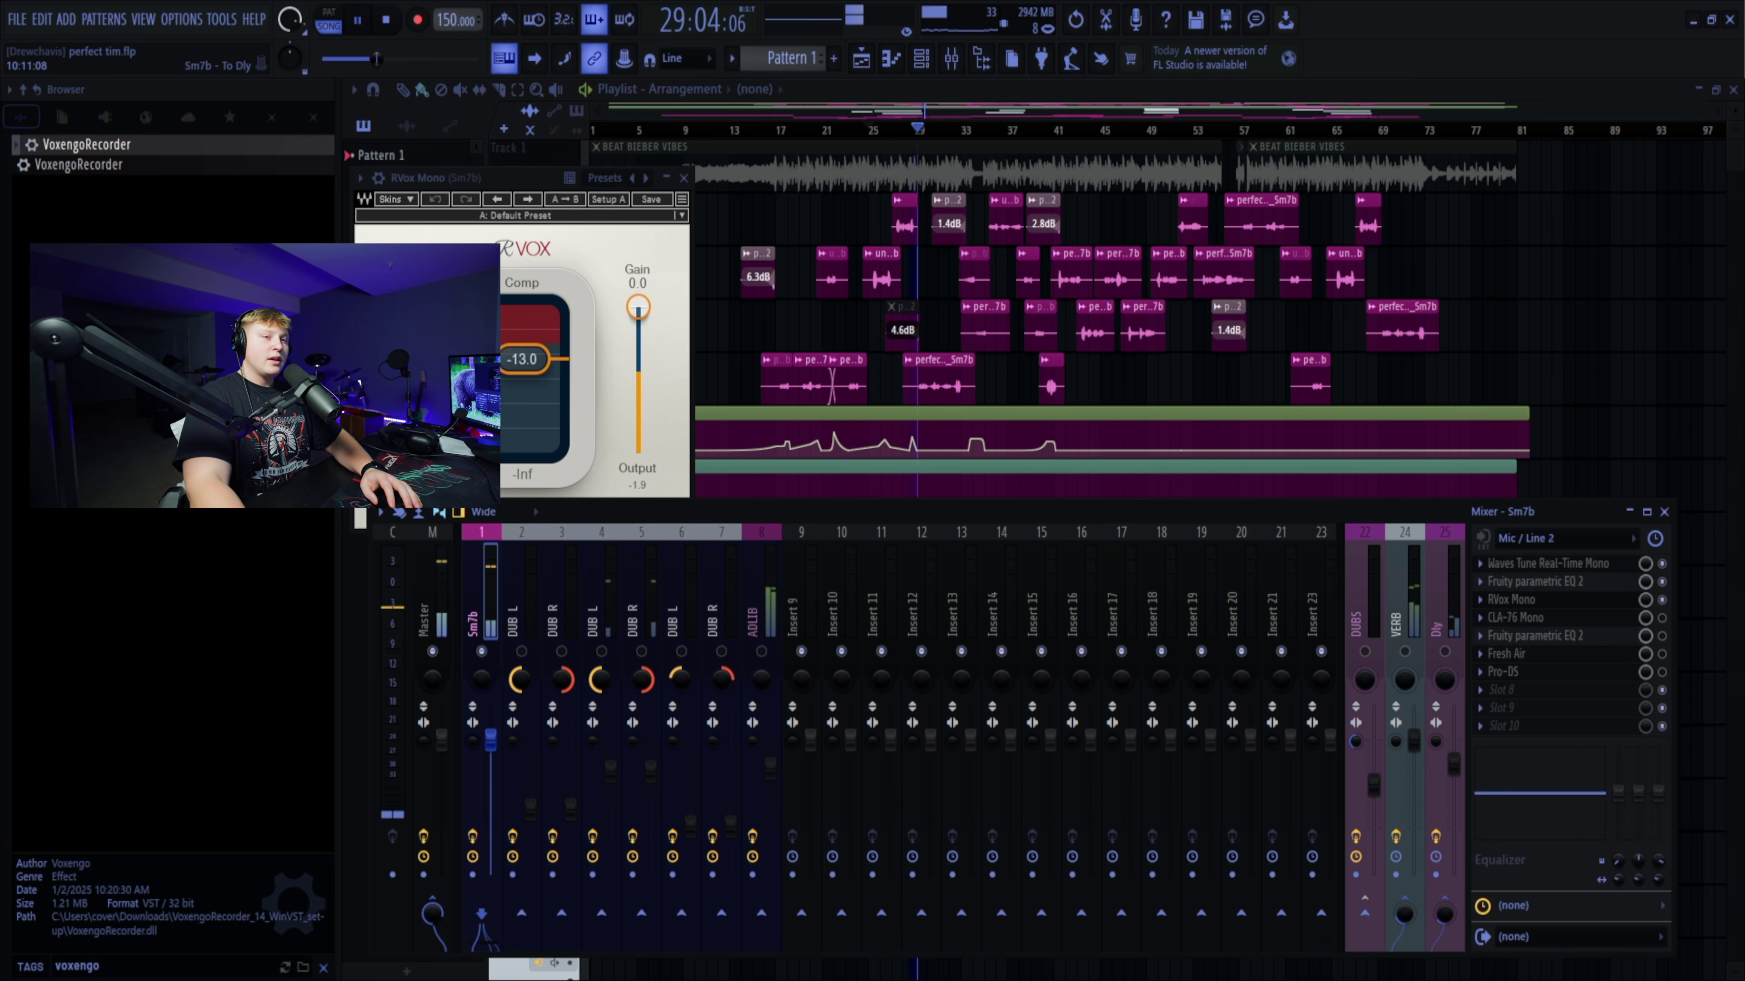
pyautogui.press('space')
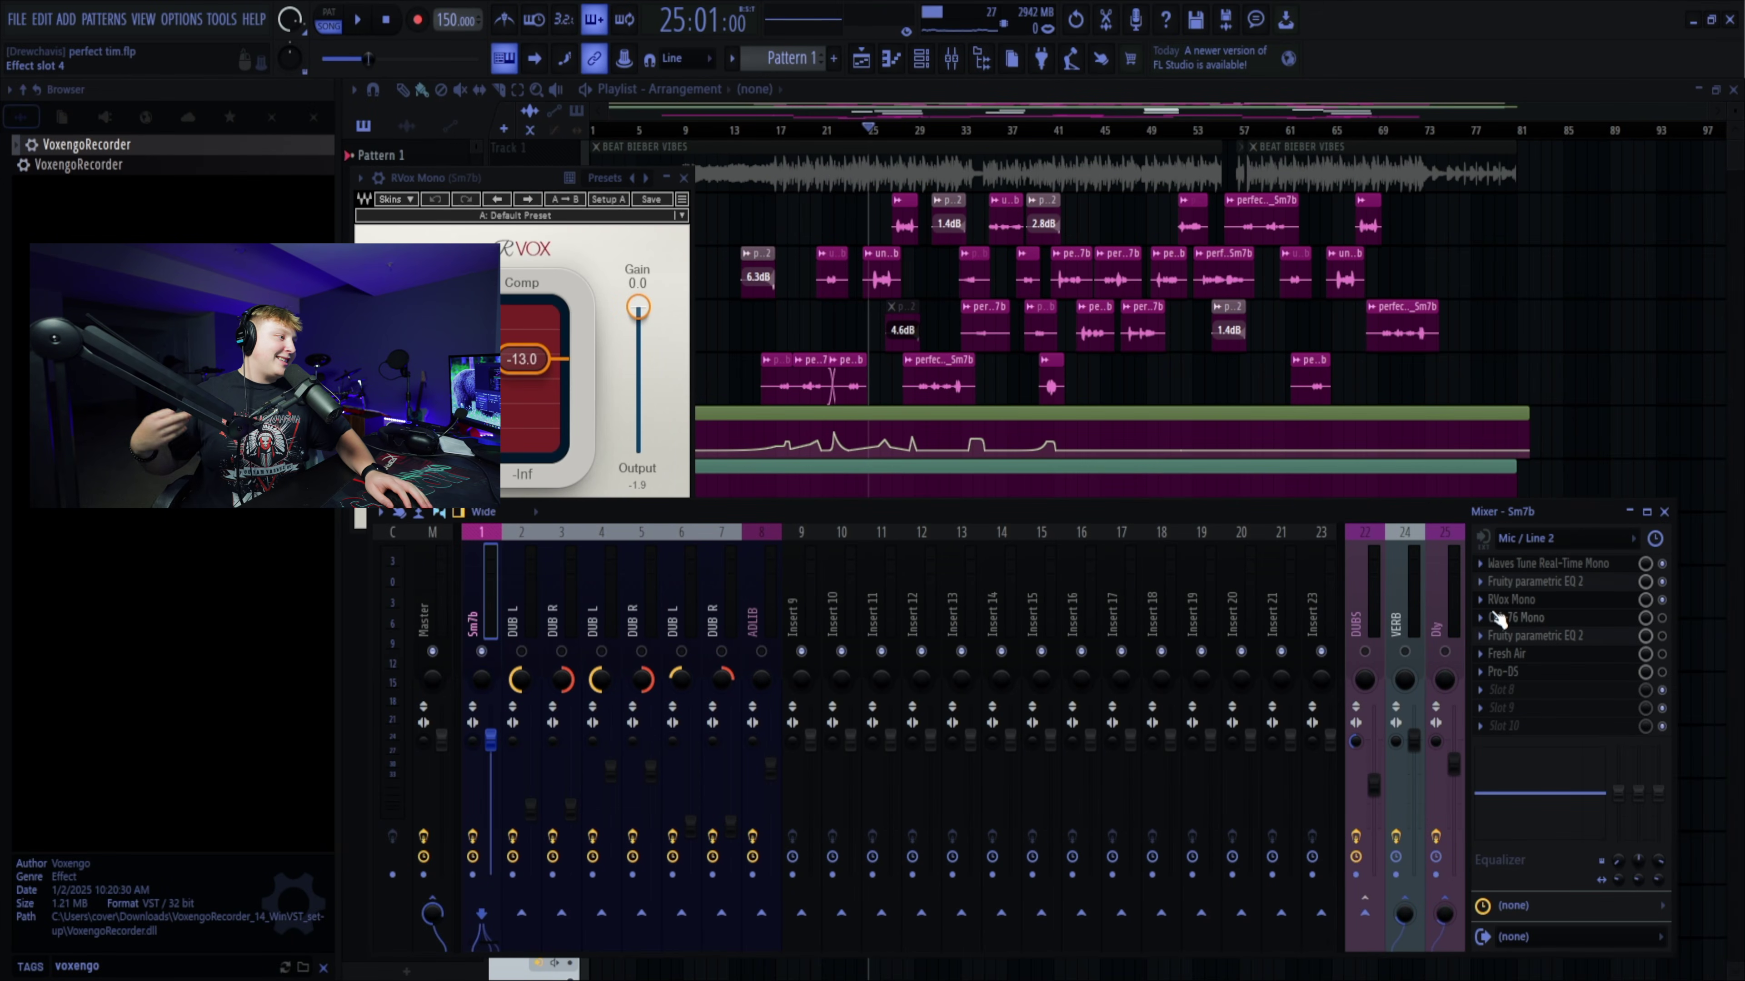
# - Open CLA-76 Mono on Sm7b, audition the vocal with it bypassed, and enable it for a second playback
pyautogui.click(1505, 621)
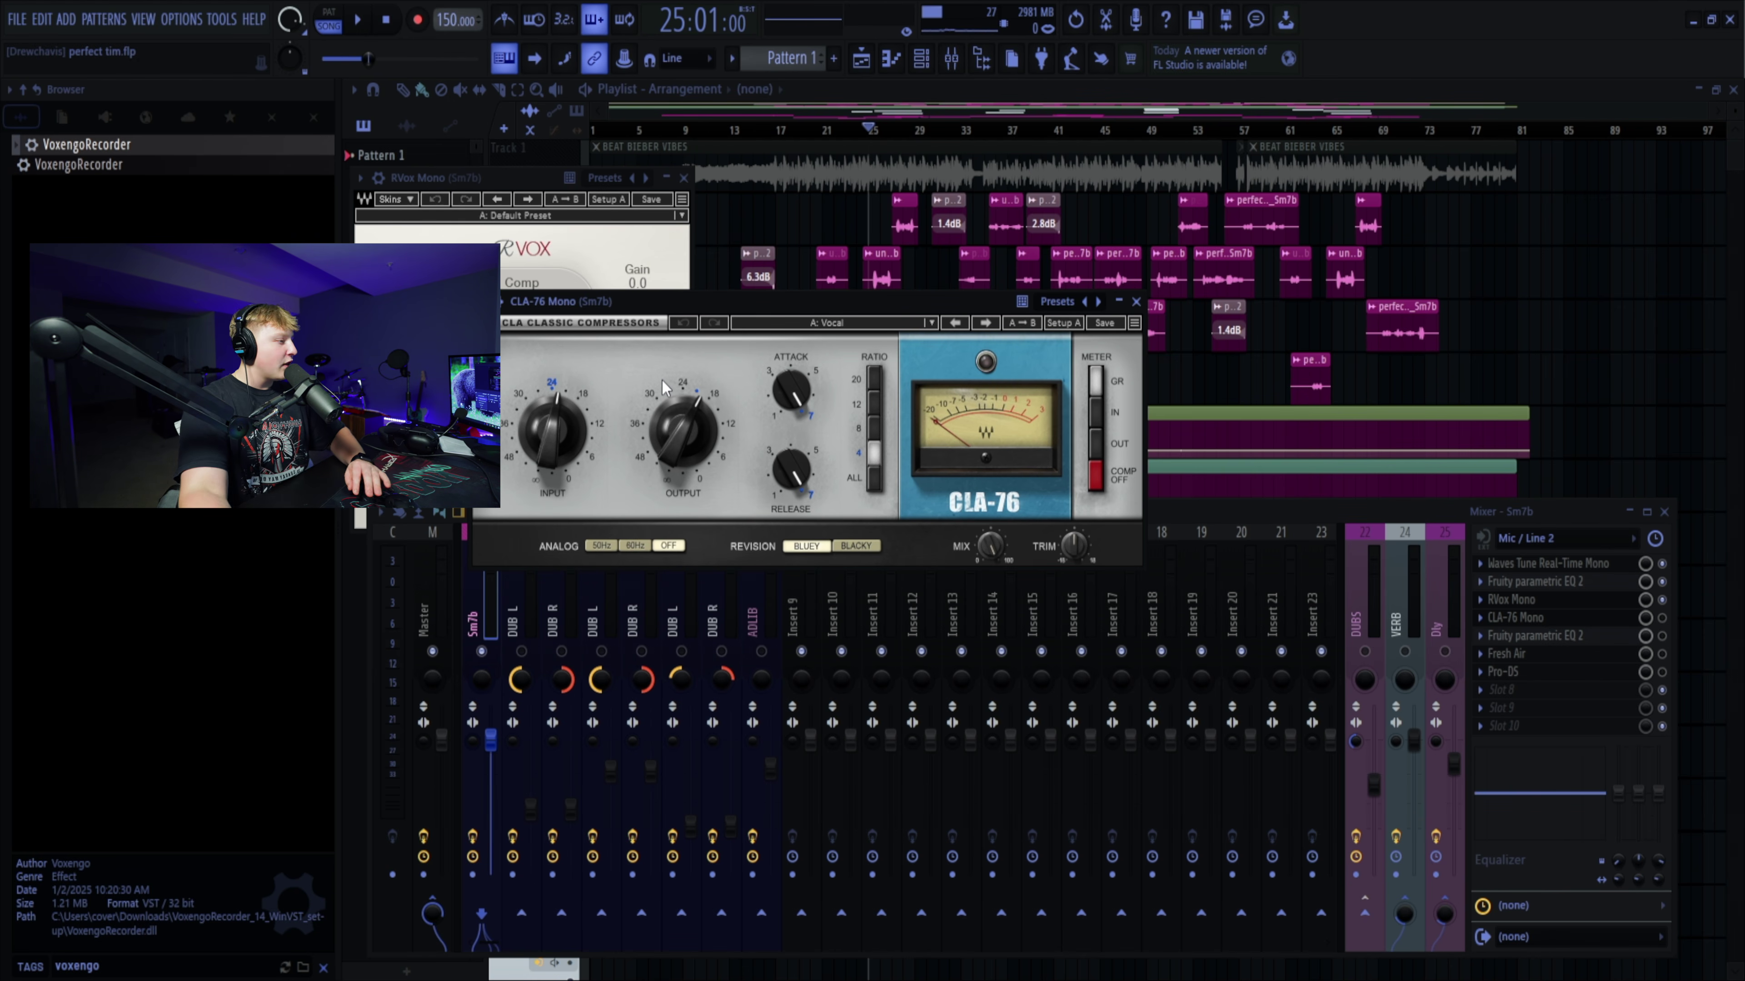
pyautogui.press('space')
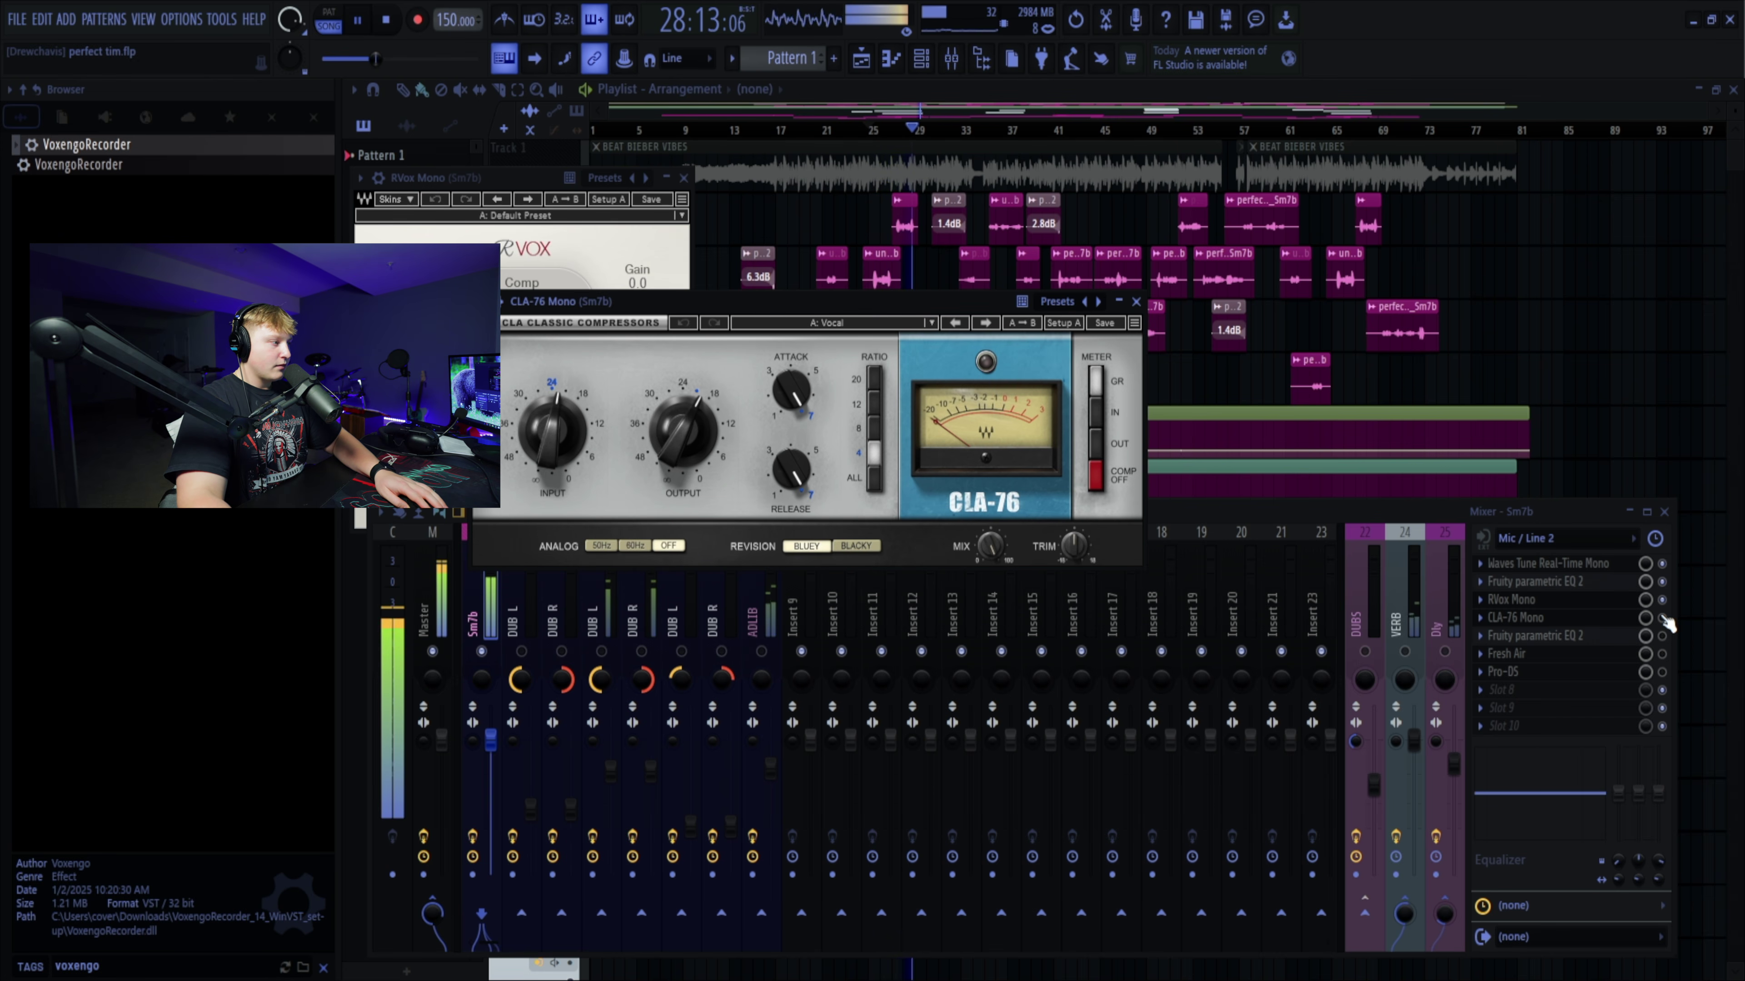
pyautogui.press('space')
pyautogui.click(1663, 618)
pyautogui.press('space')
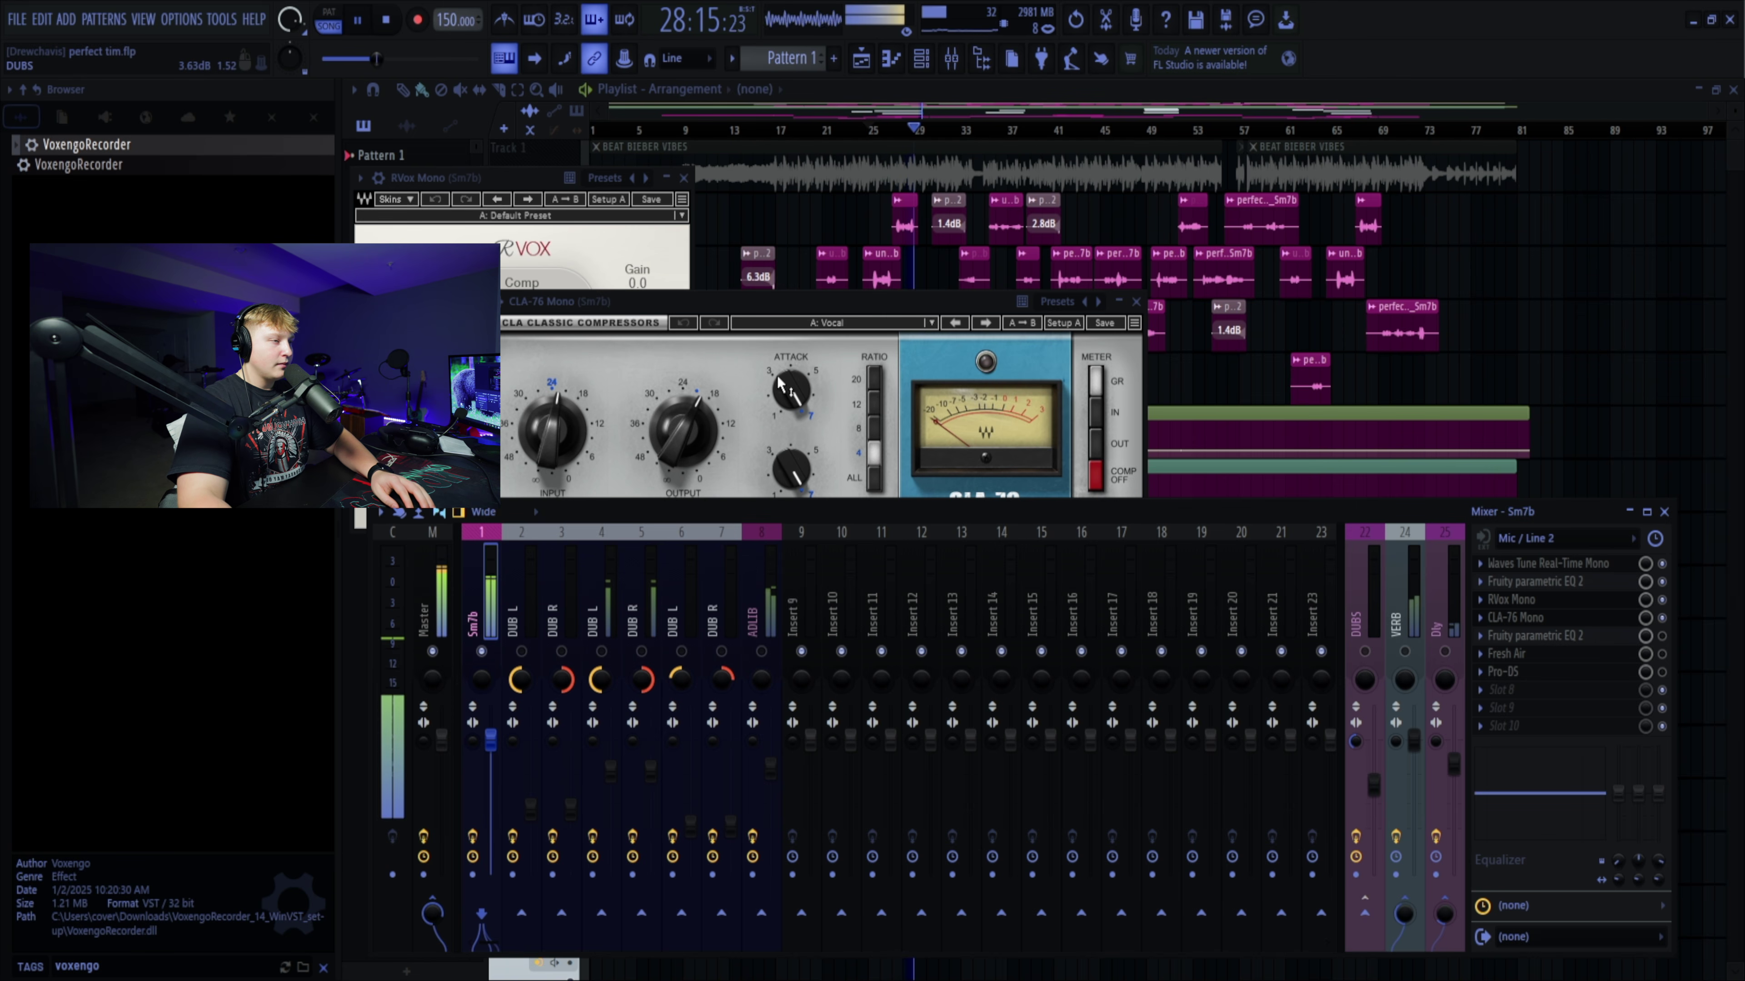
pyautogui.press('space')
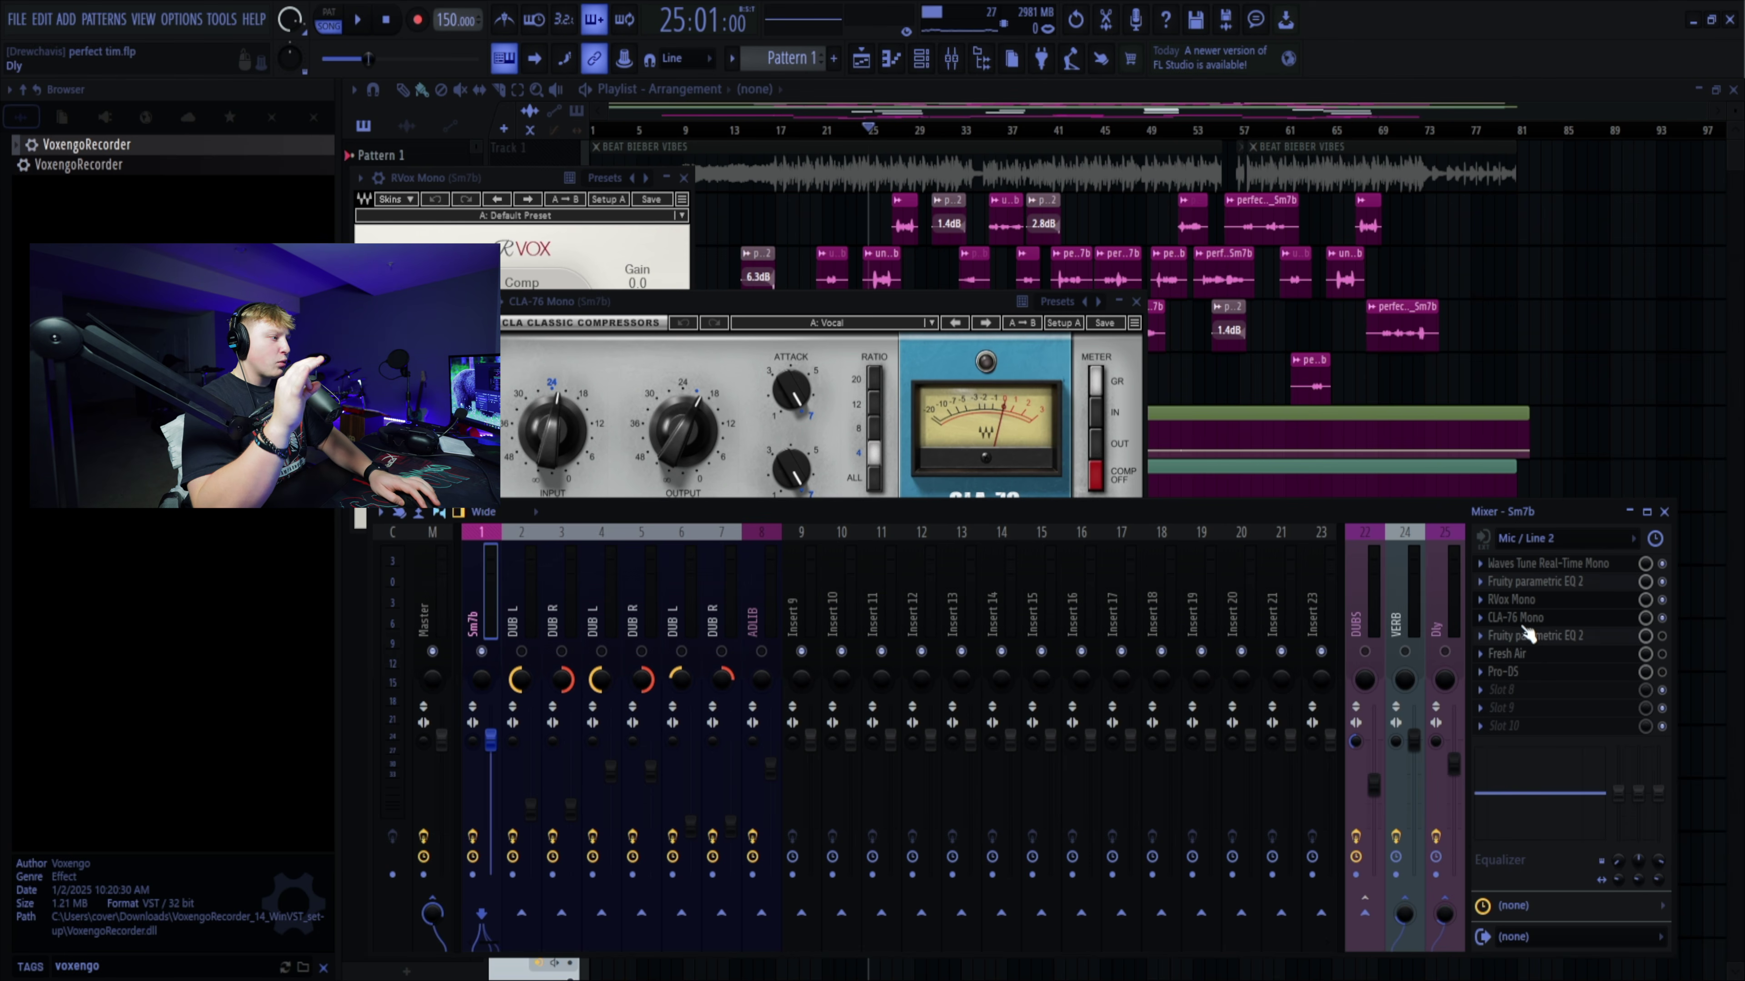
# - Open the second Fruity parametric EQ 2 on Sm7b, audition the vocal with it bypassed, and enable it for comparison
pyautogui.click(1536, 637)
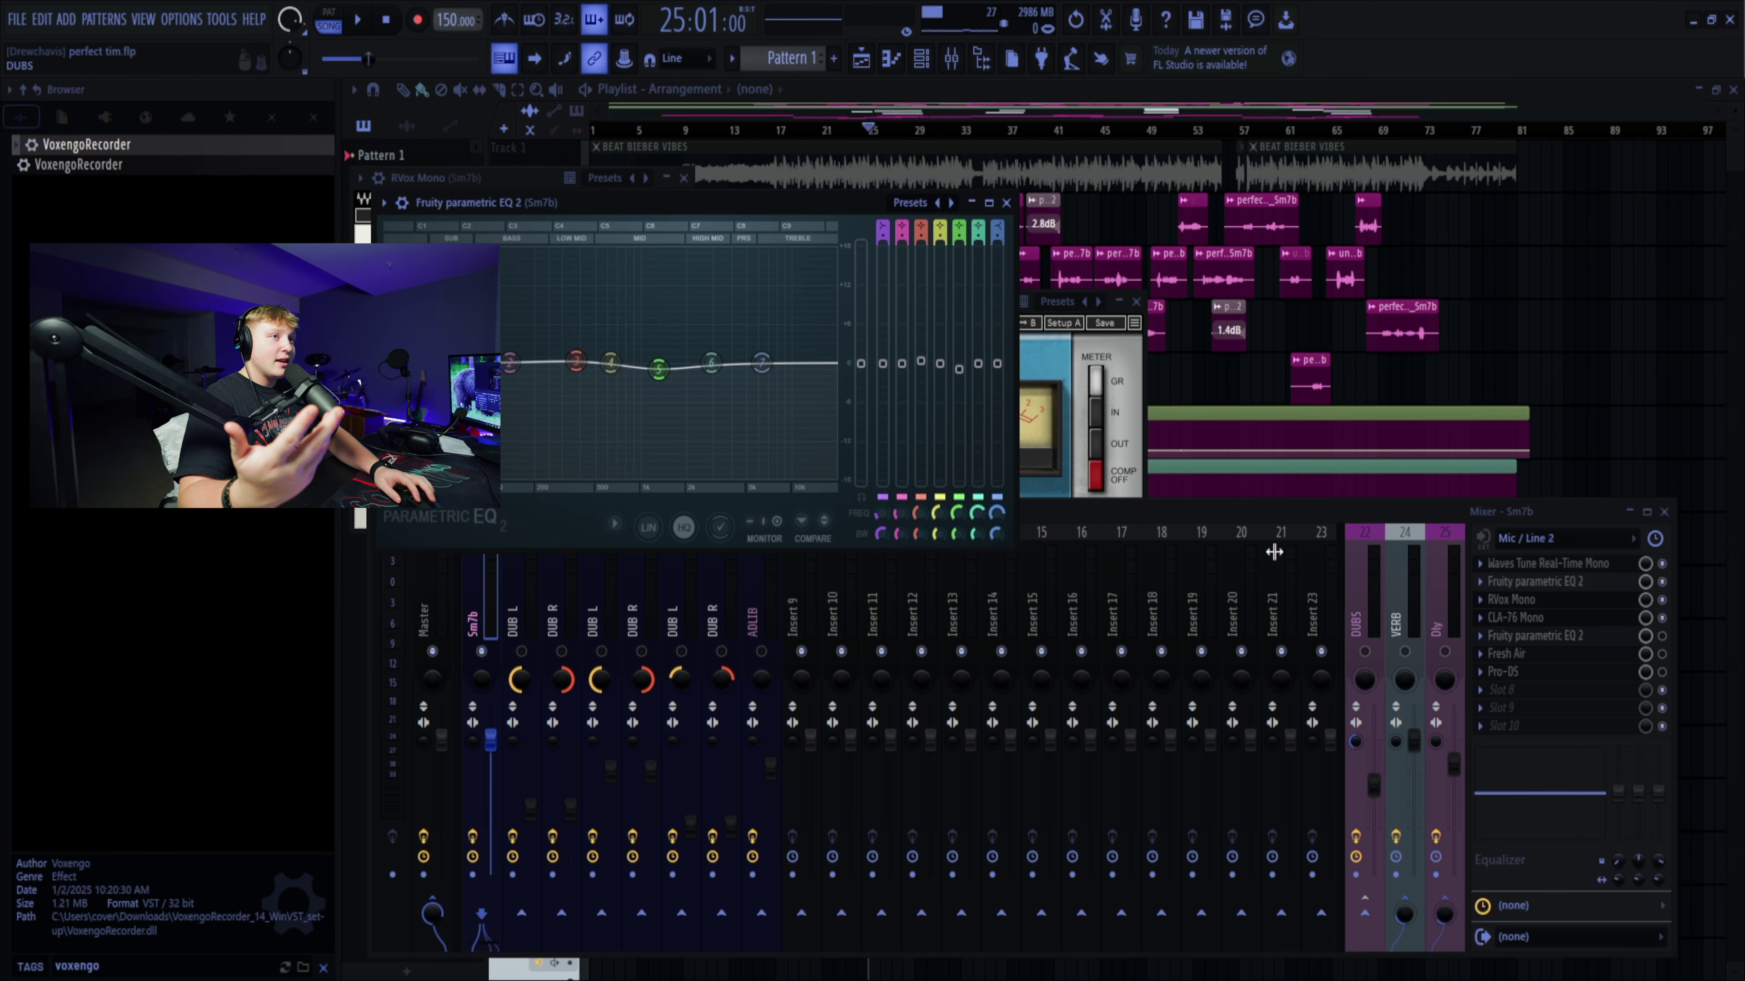
pyautogui.press('space')
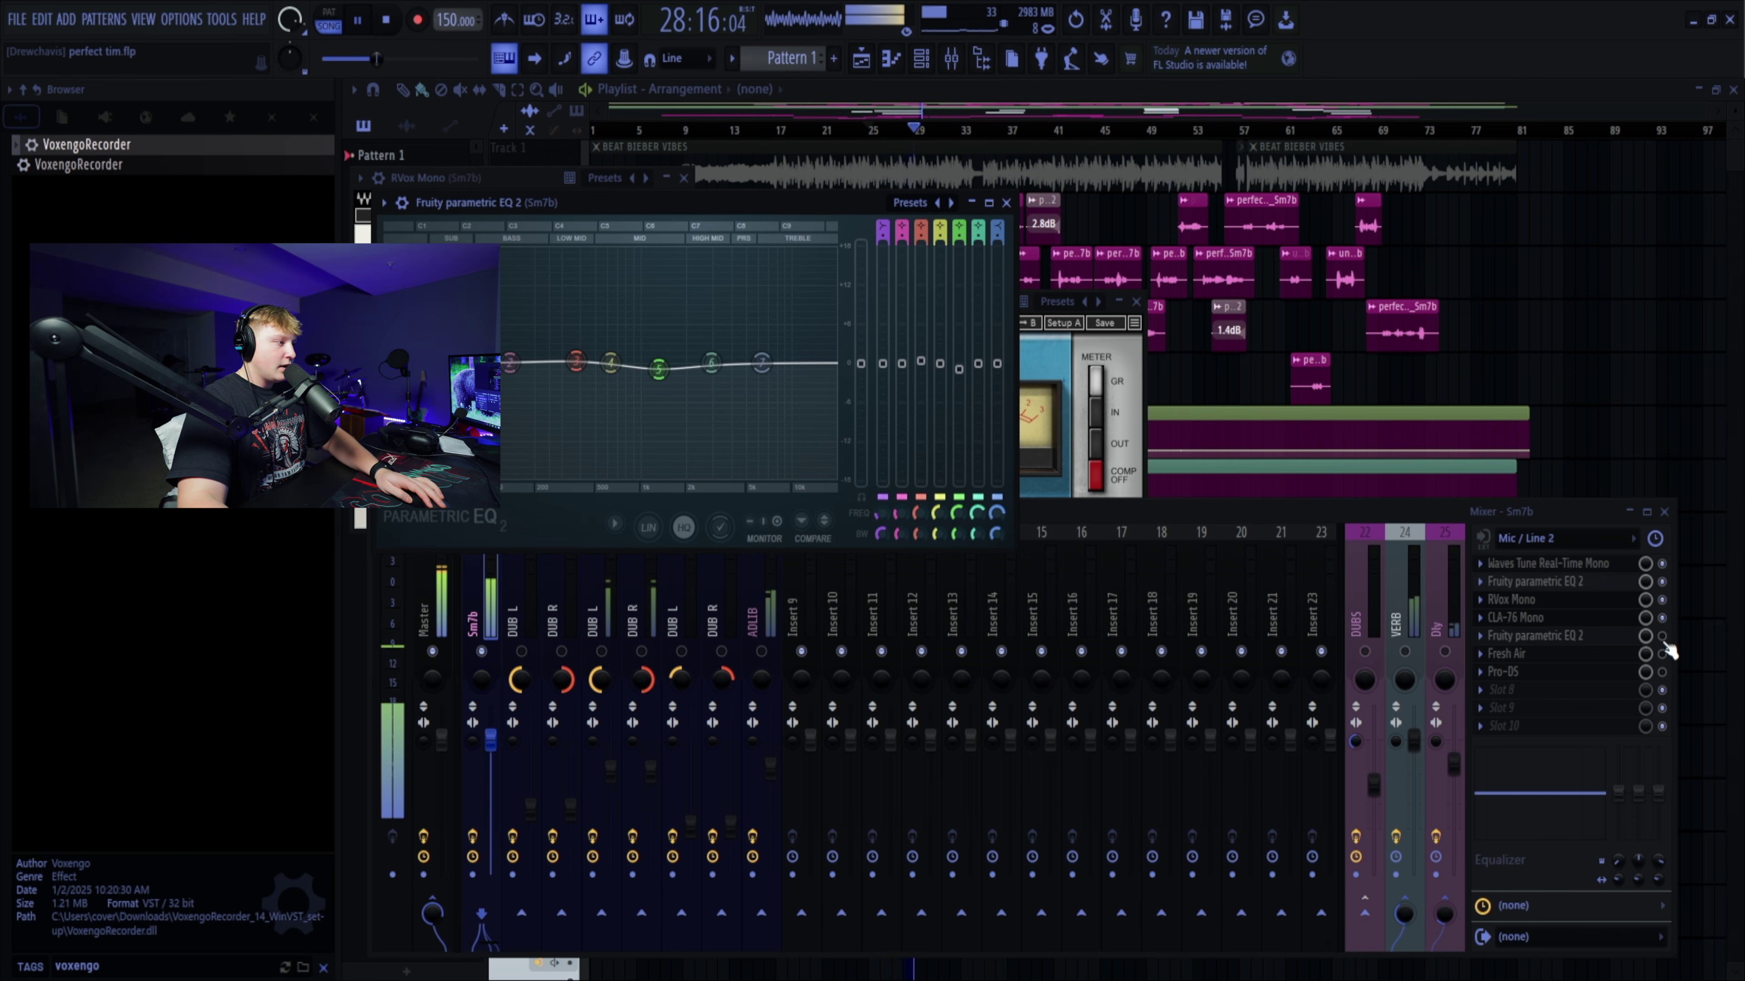
pyautogui.press('space')
pyautogui.click(1669, 651)
pyautogui.press('space')
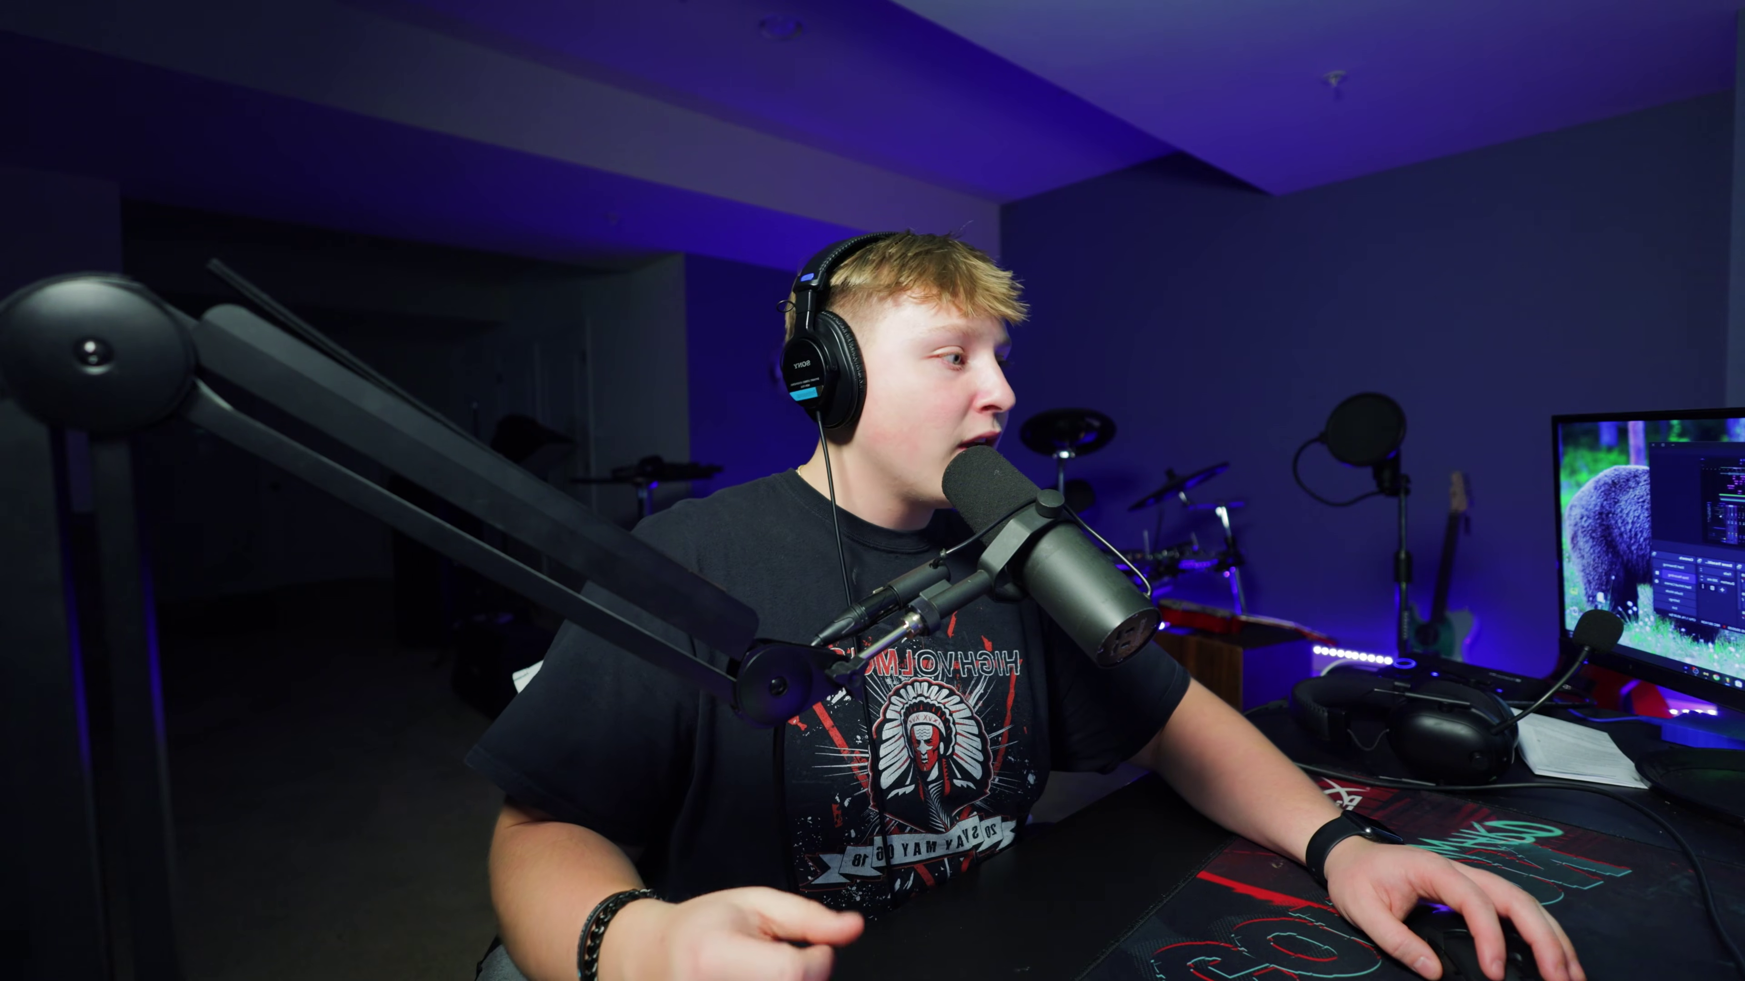
# - Open Fresh Air on Sm7b, audition the vocal with it bypassed, and enable it for a second playback
pyautogui.click(1511, 654)
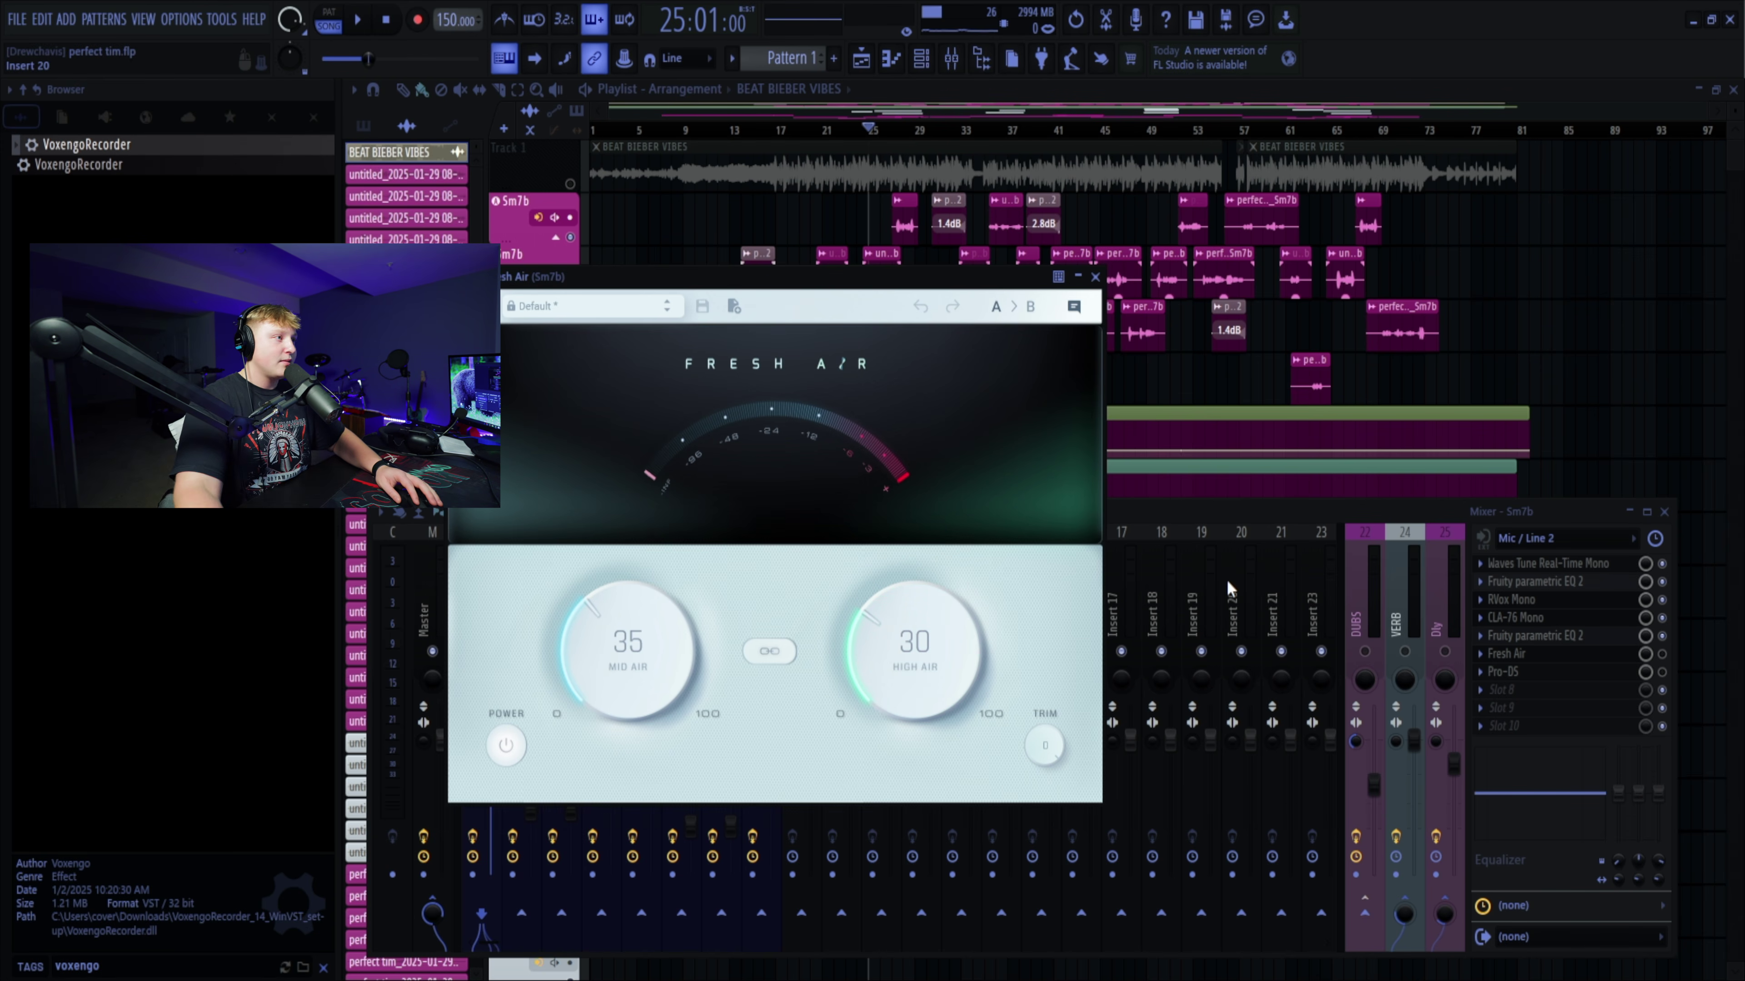
pyautogui.press('space')
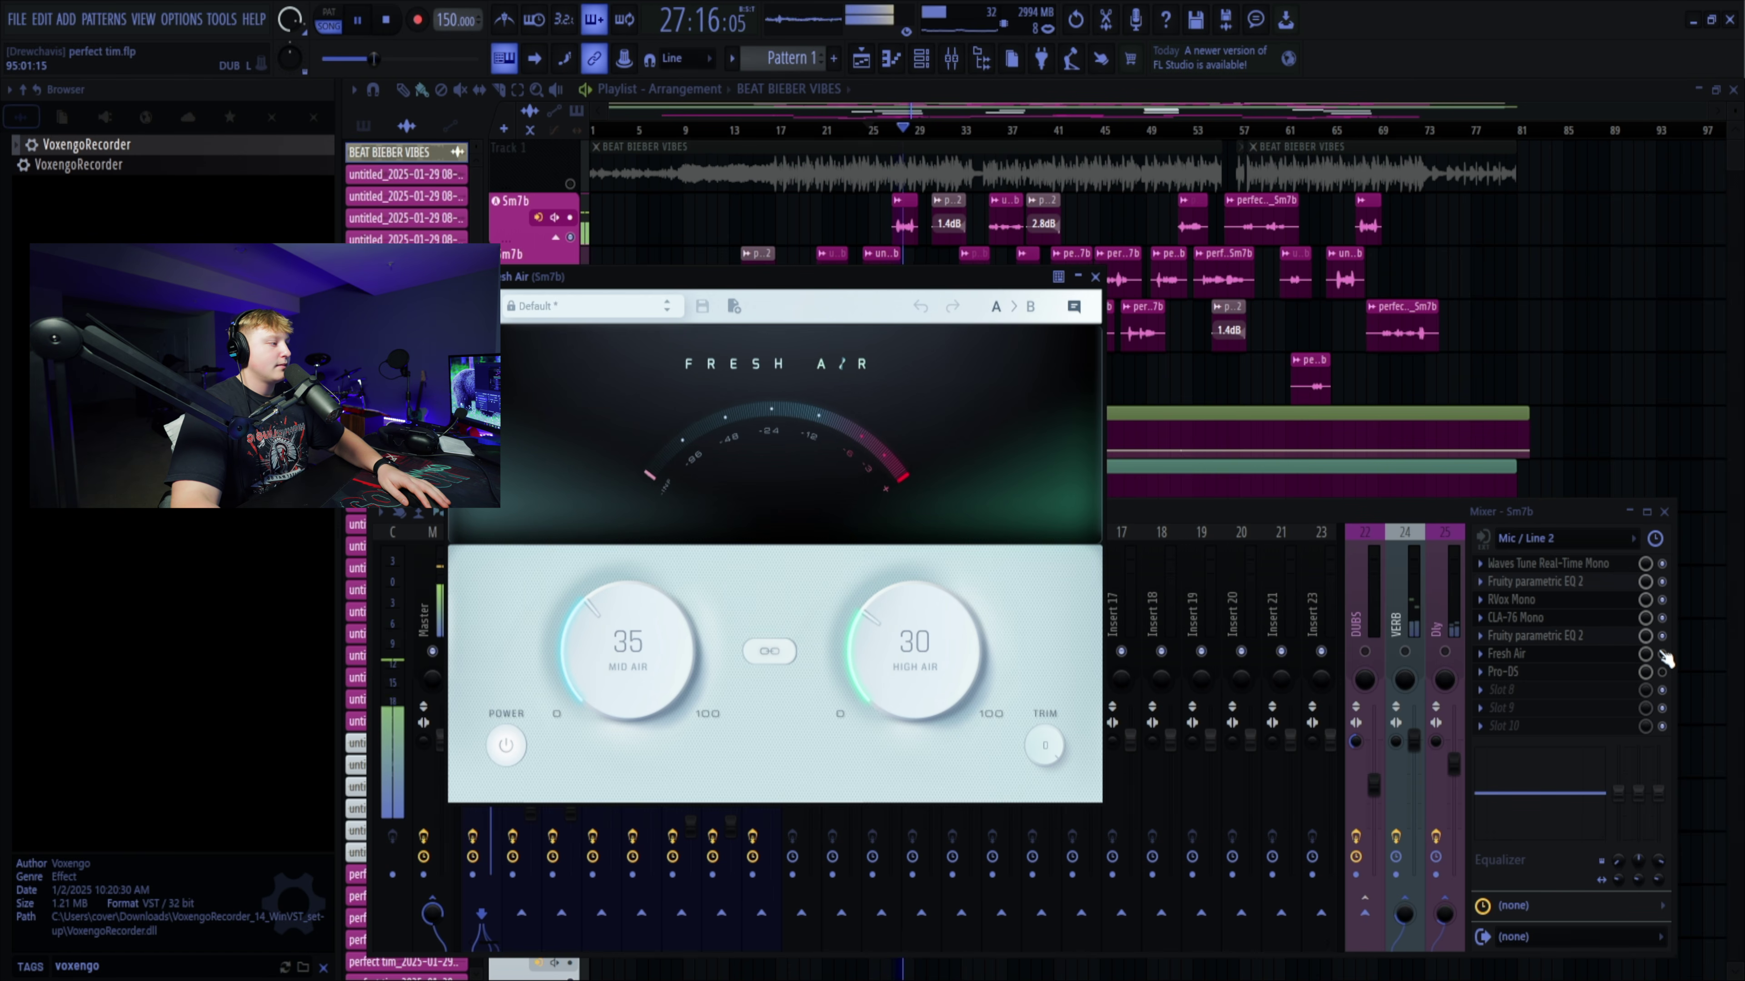
pyautogui.press('space')
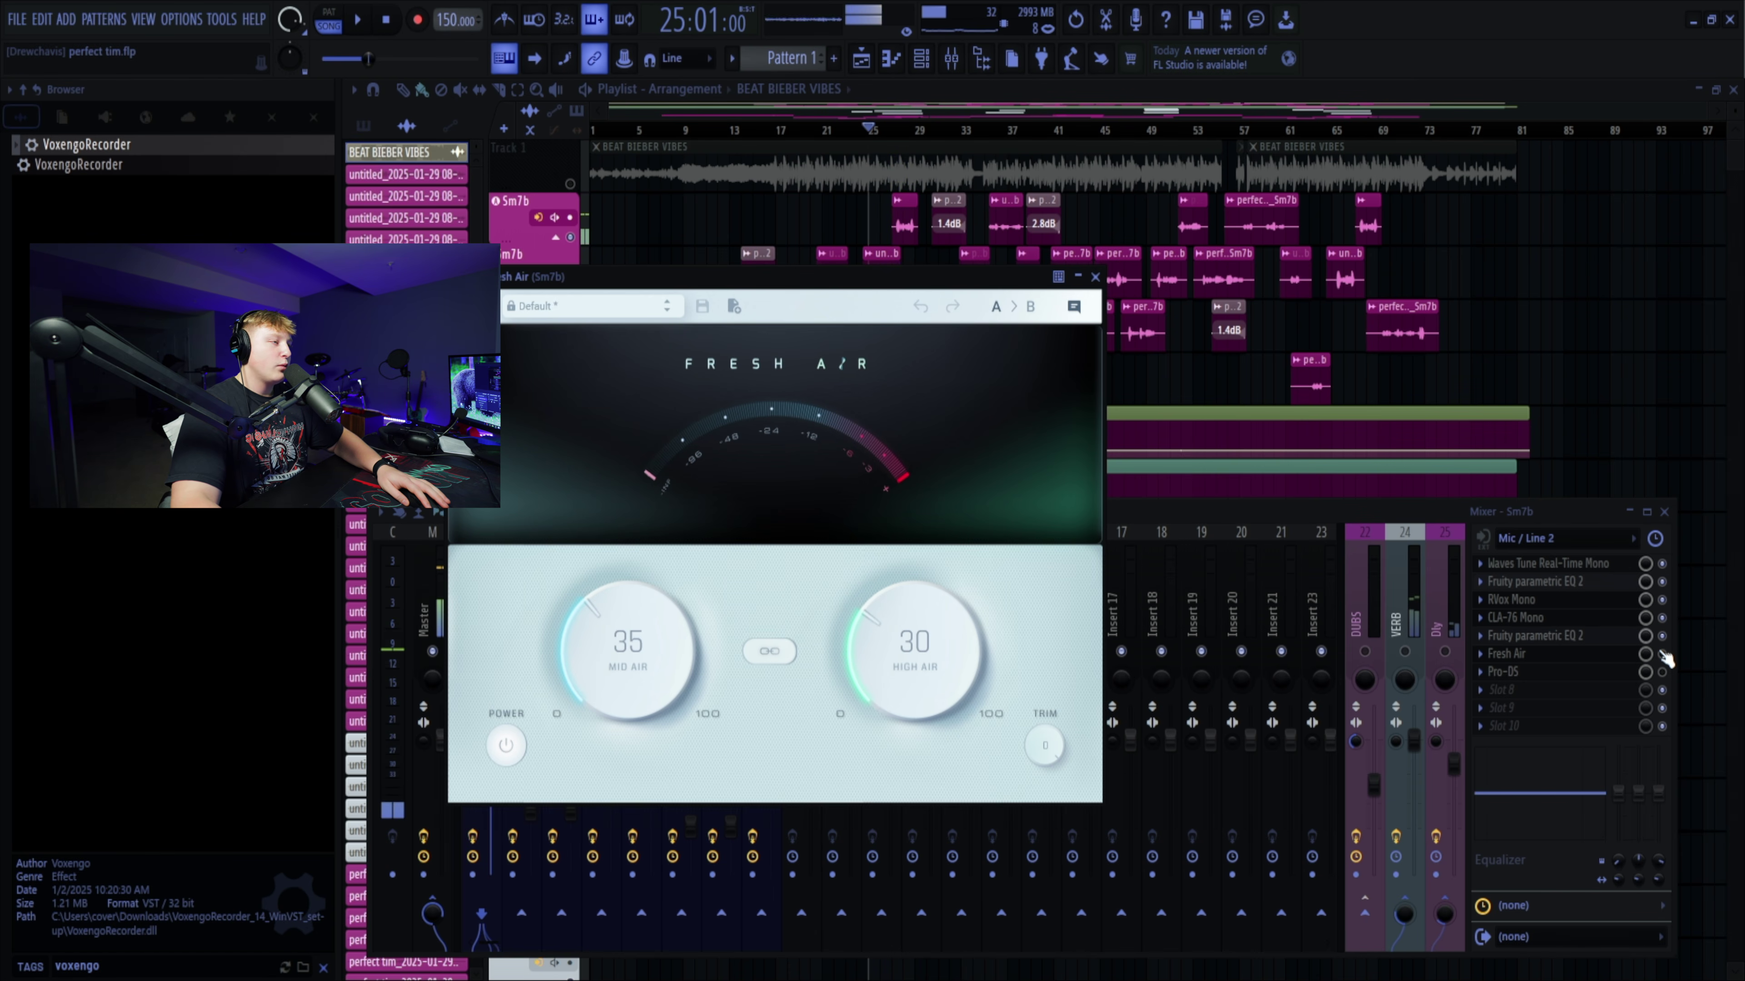
pyautogui.press('space')
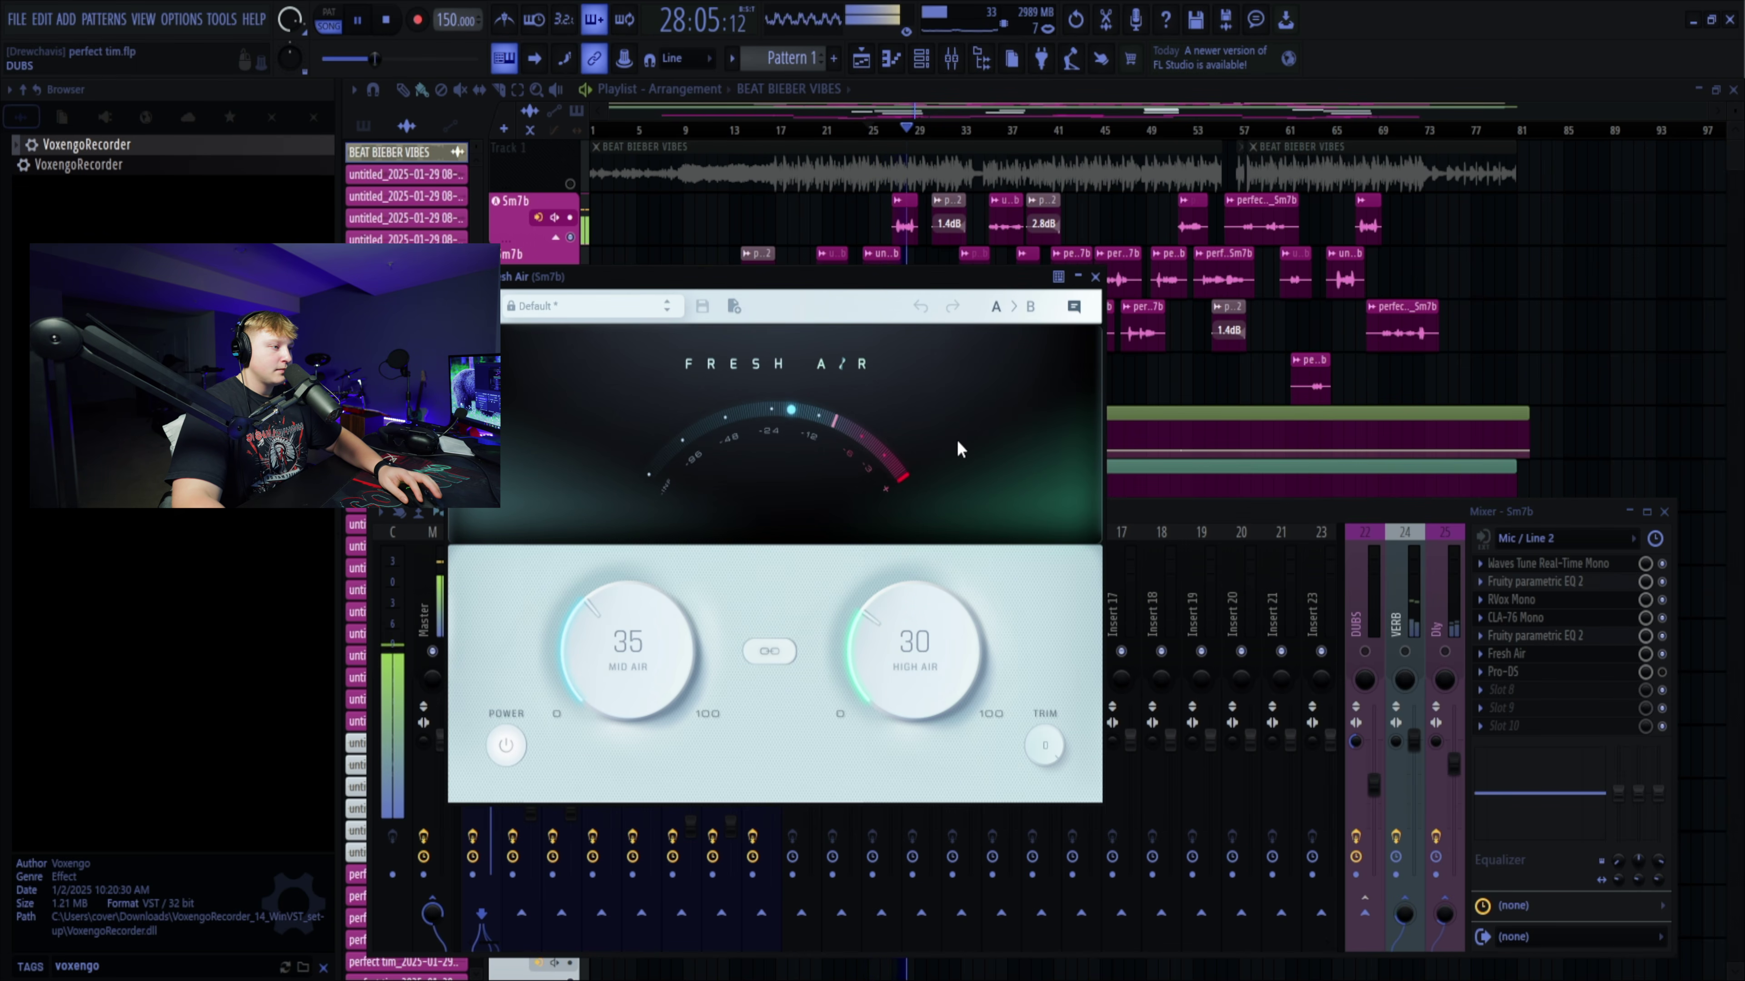
pyautogui.press('space')
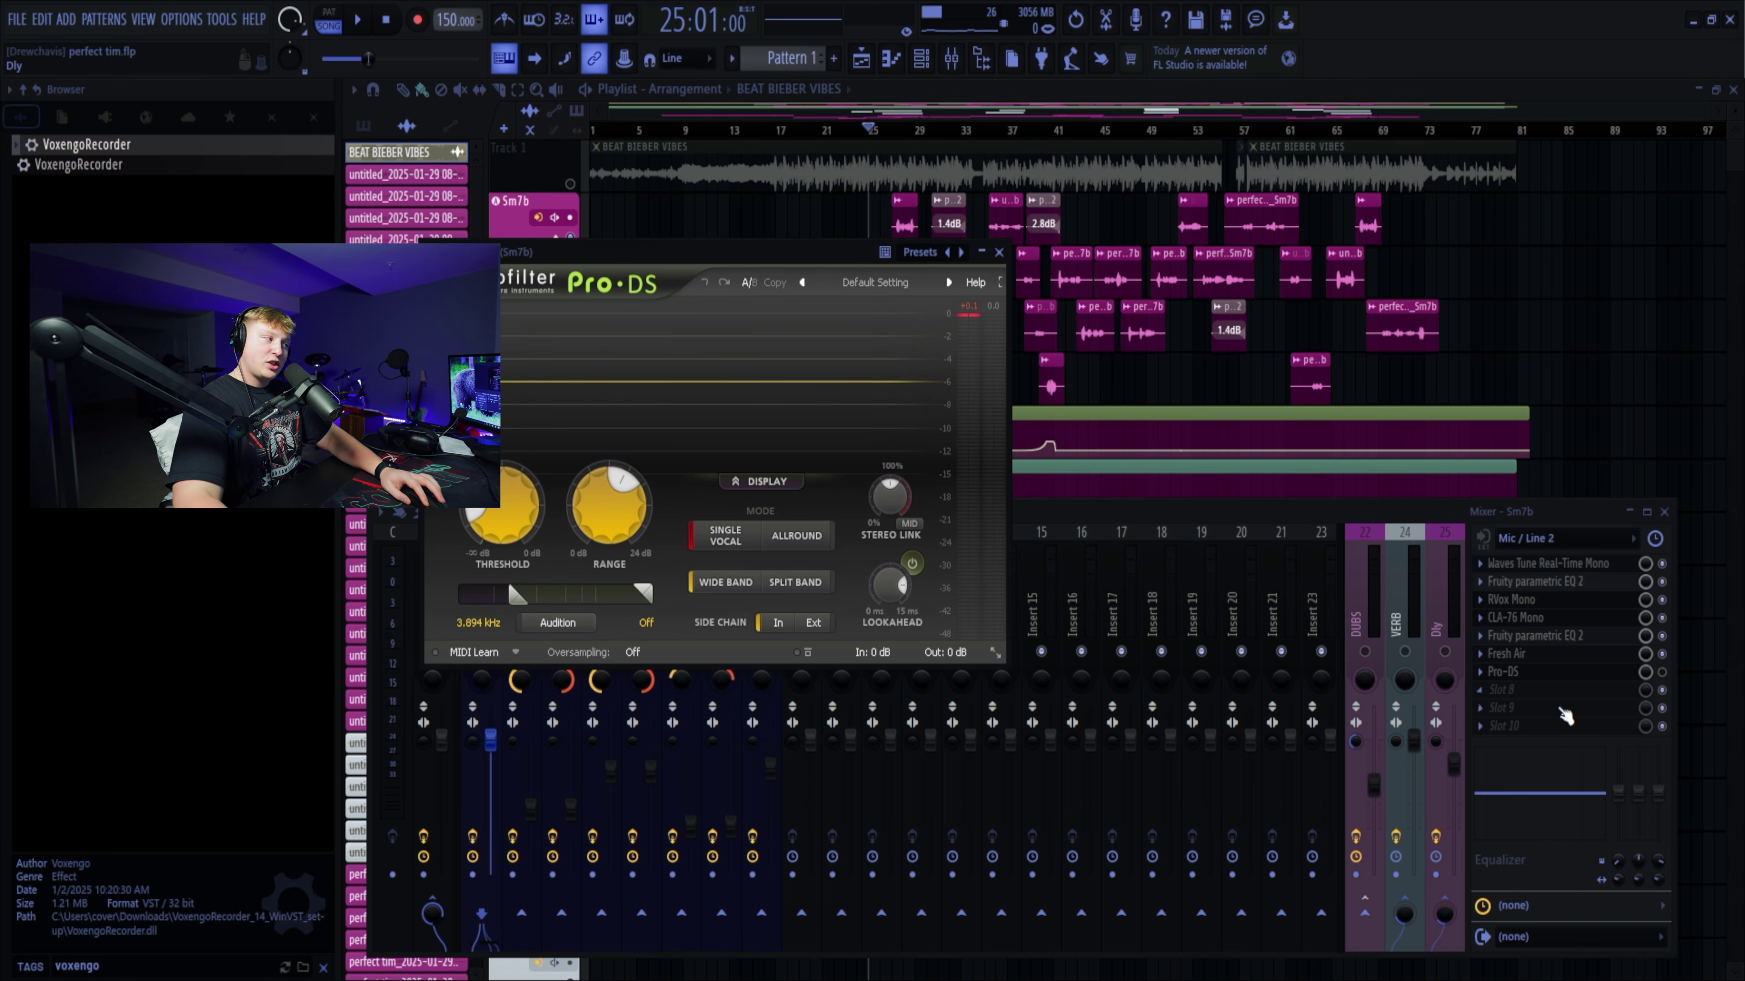
# - Audition the vocal with Pro-DS bypassed on Sm7b, then enable the de-esser and play the same passage again
pyautogui.press('space')
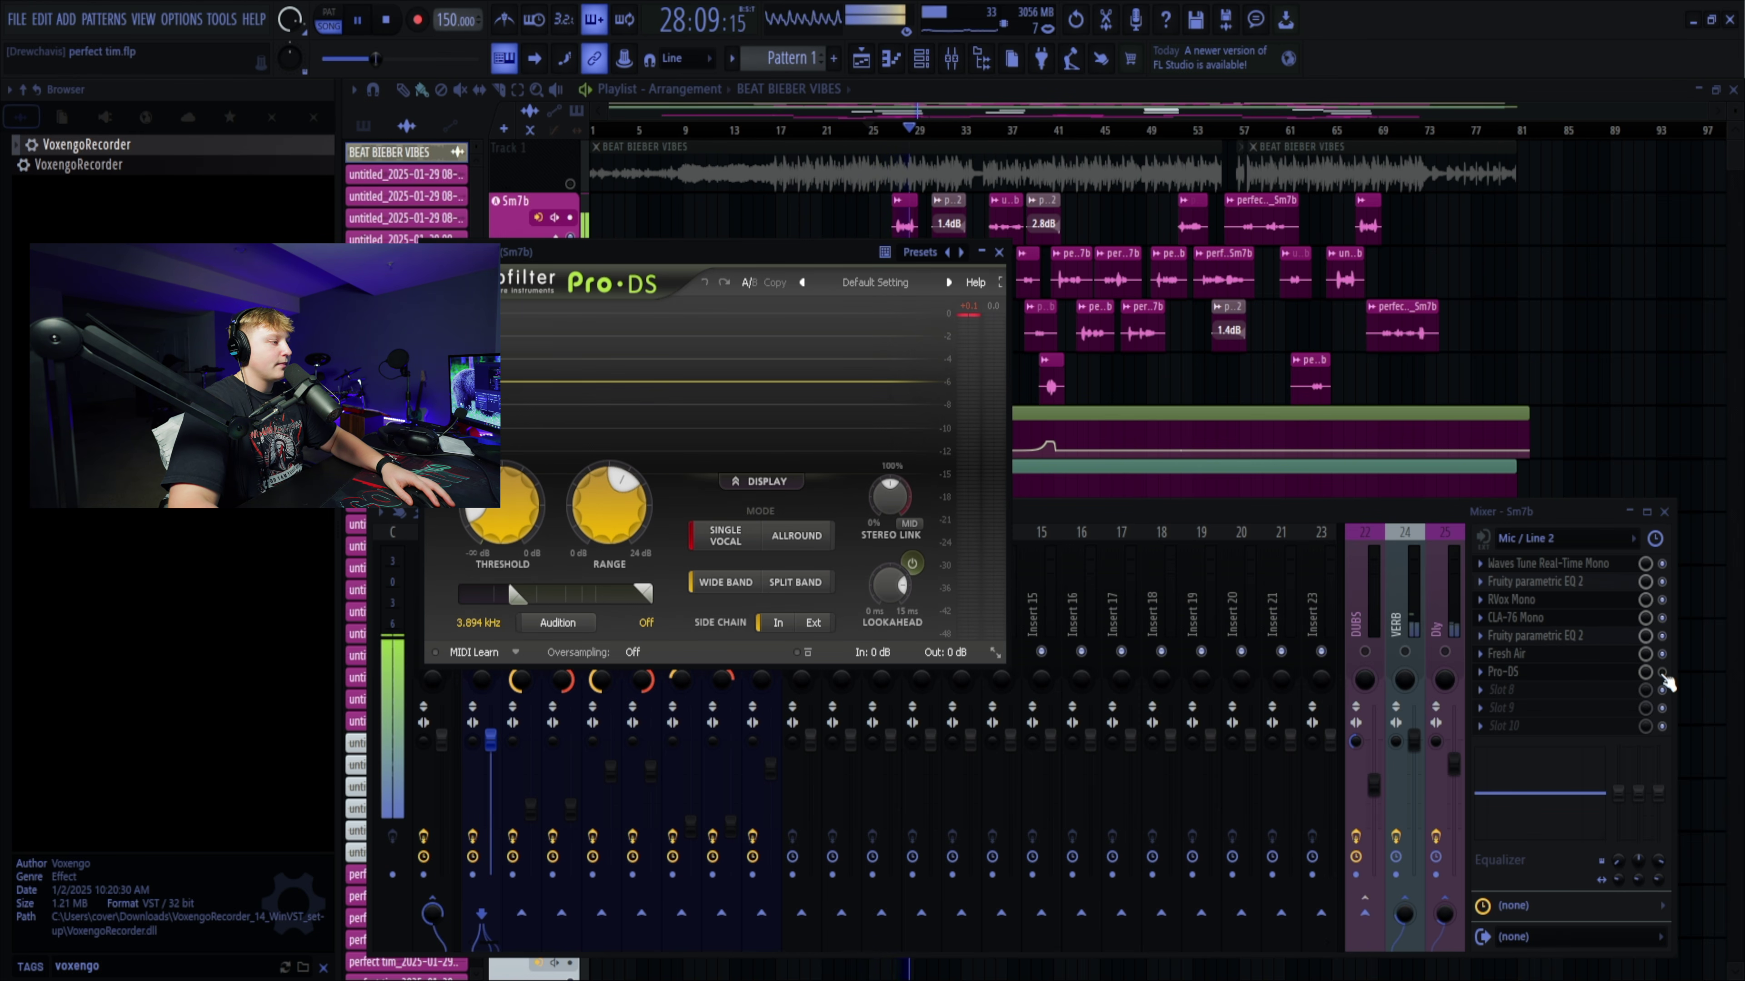
pyautogui.press('space')
pyautogui.click(1216, 649)
pyautogui.press('space')
pyautogui.click(785, 257)
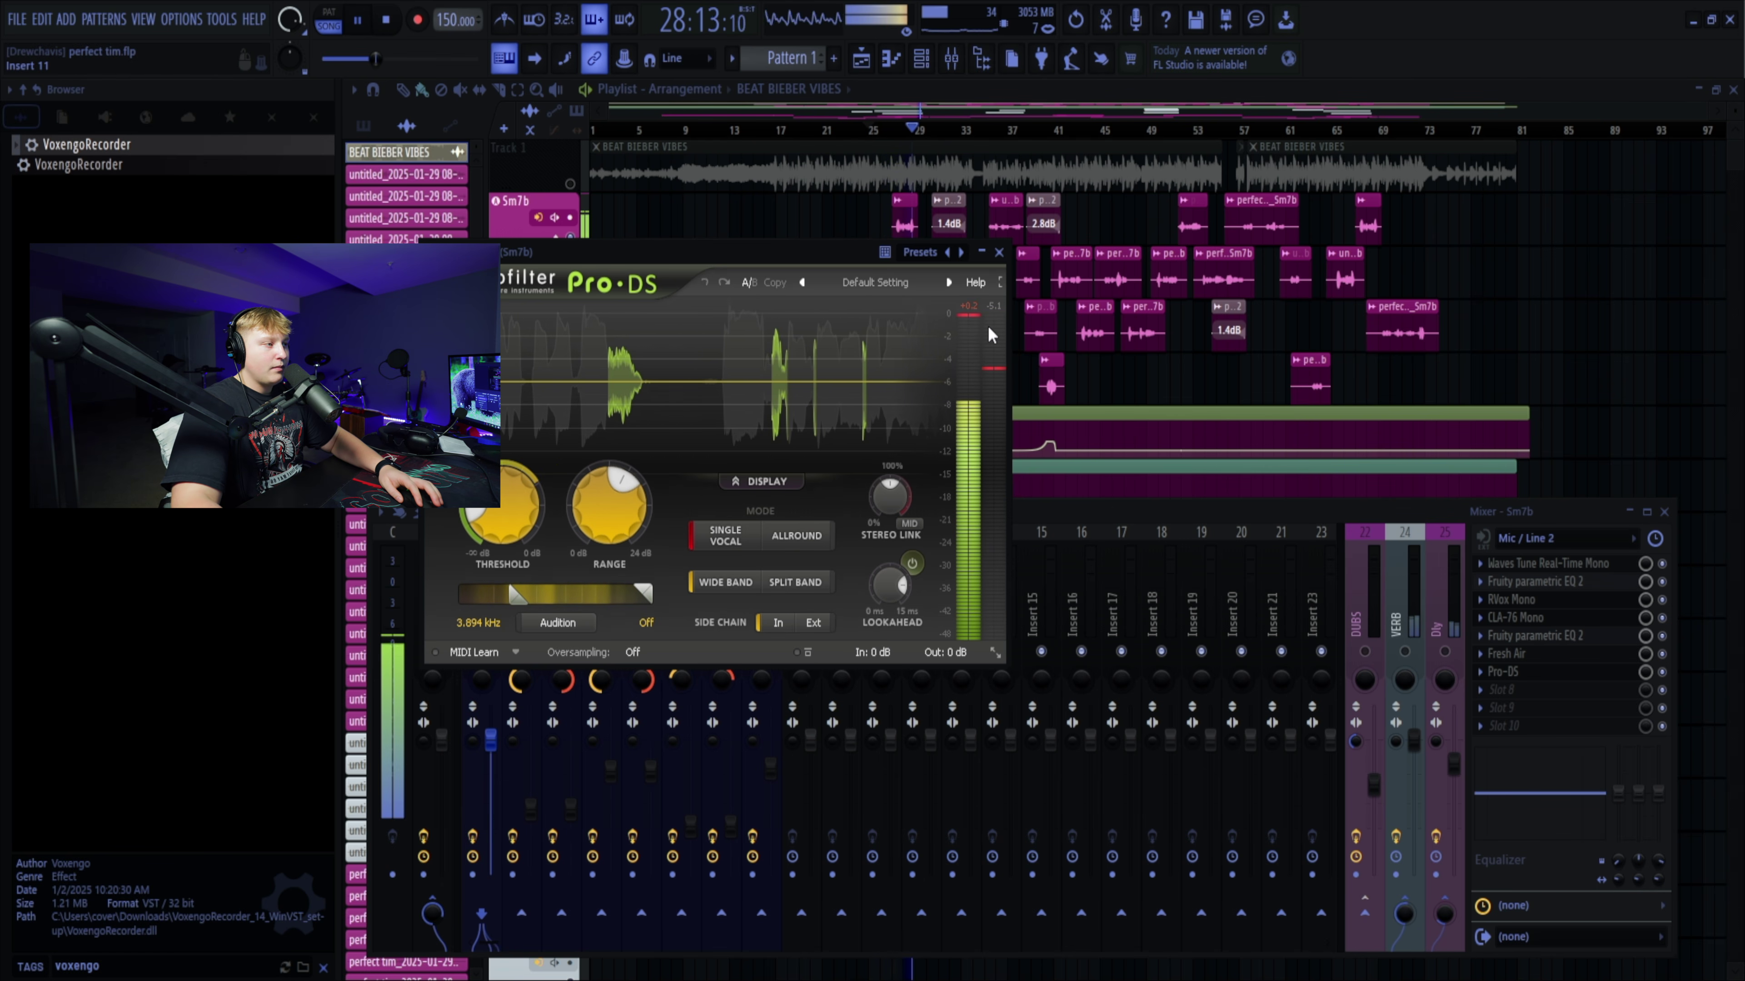
pyautogui.press('space')
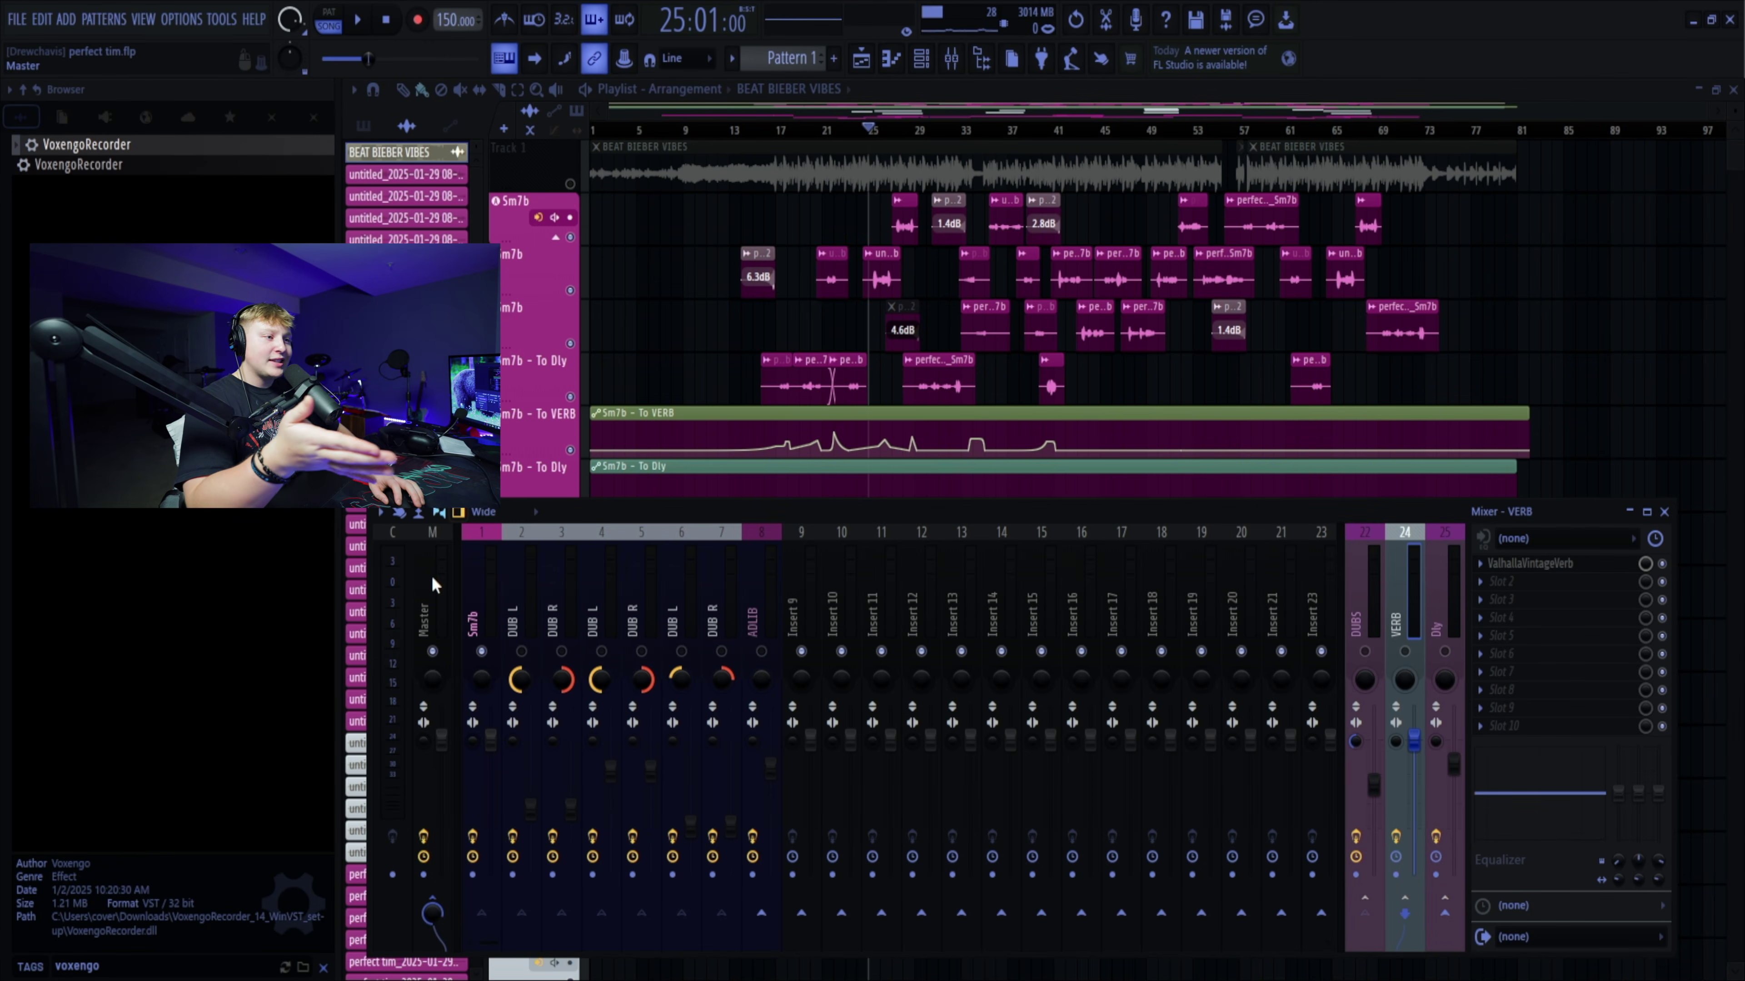
# - Show the Sm7b track's routing to the sends and inspect the ValhallaVintageVerb settings on the VERB track
pyautogui.click(467, 581)
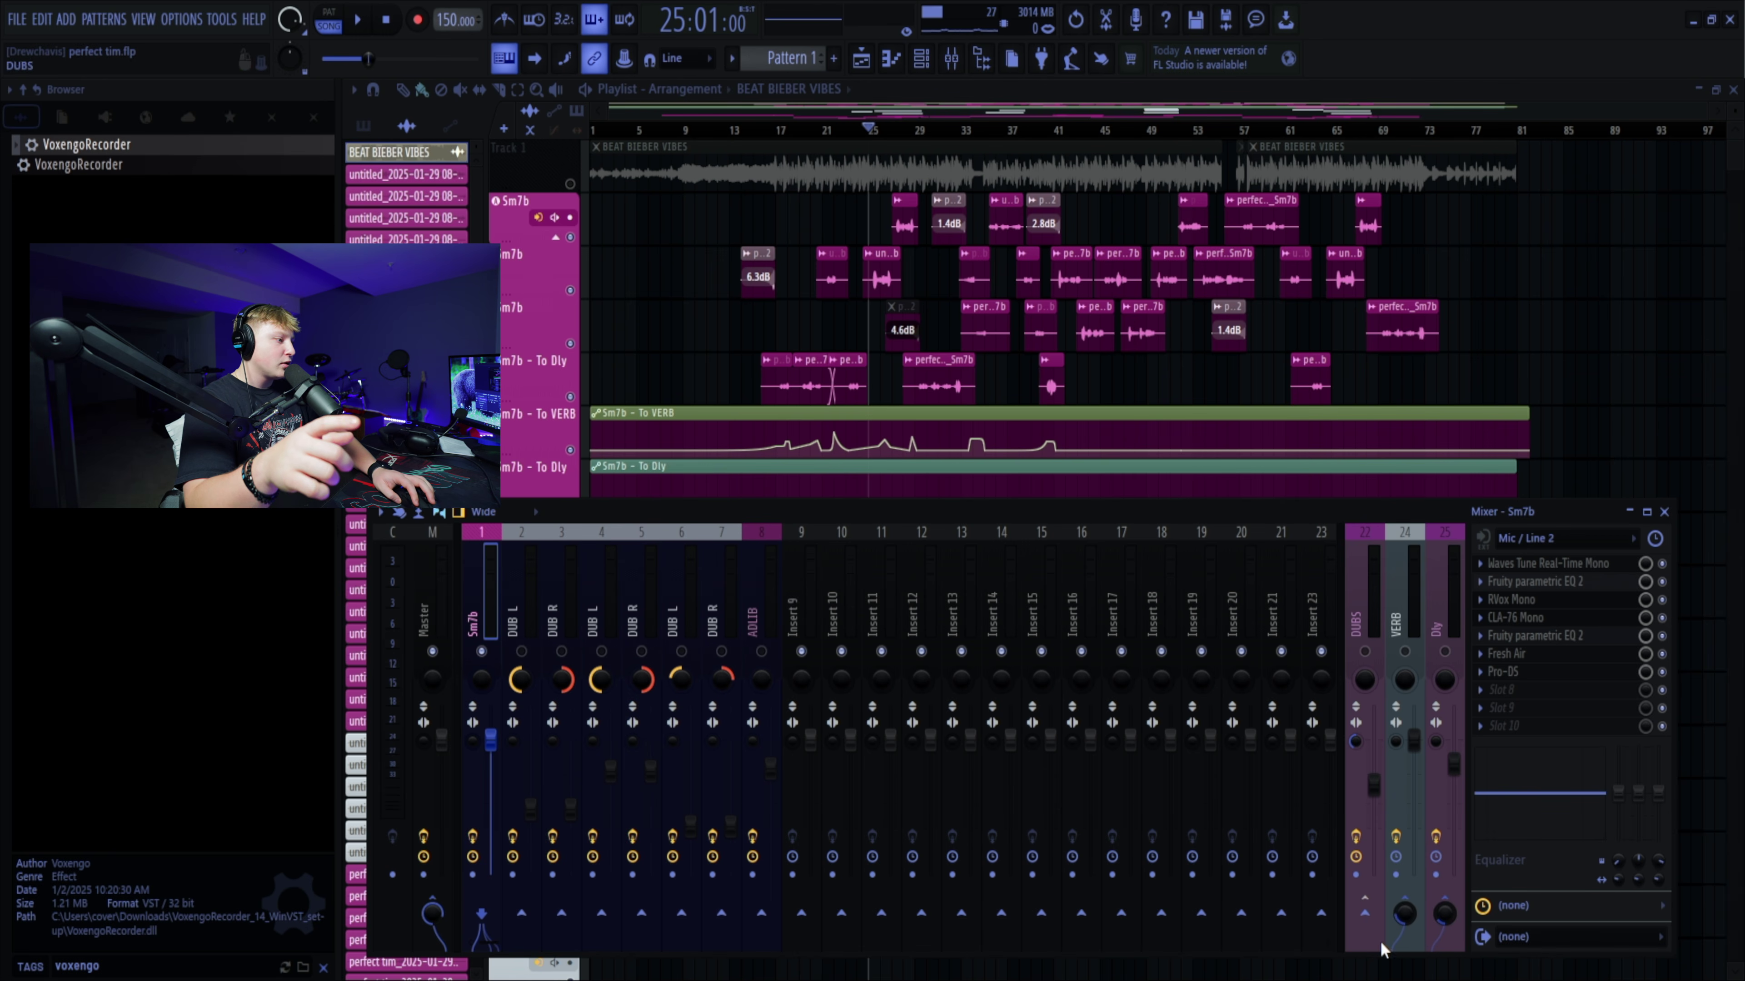
pyautogui.click(1407, 661)
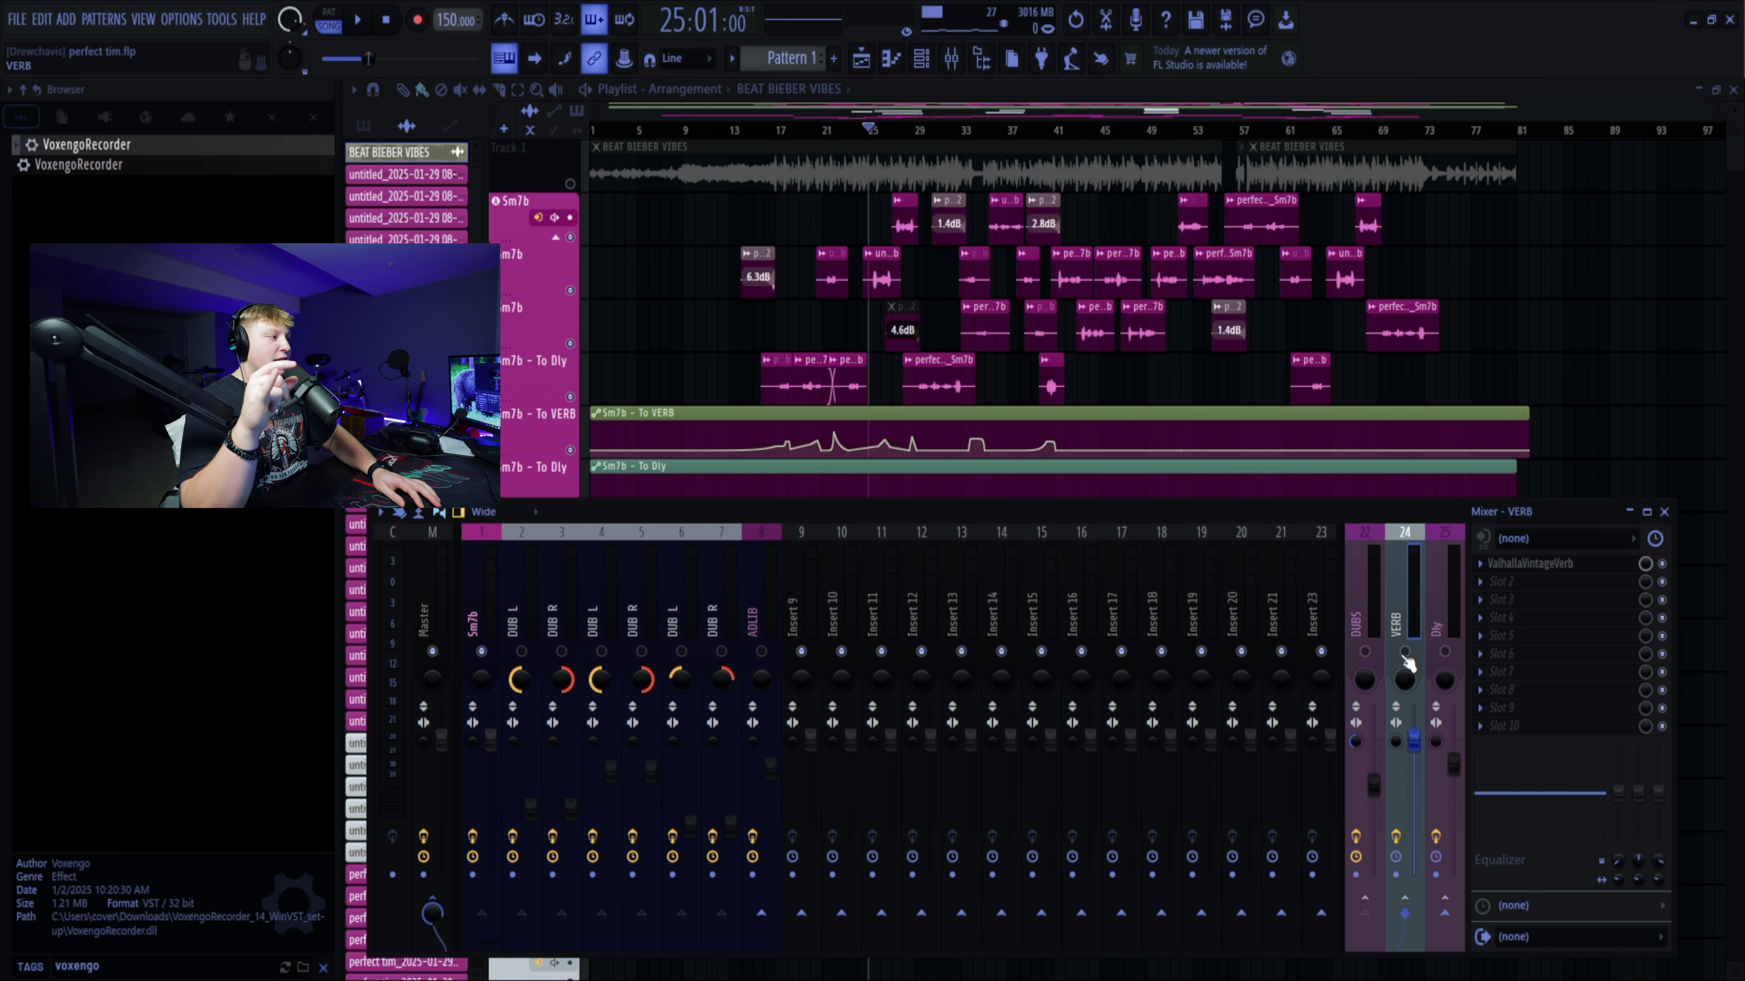
pyautogui.click(1521, 564)
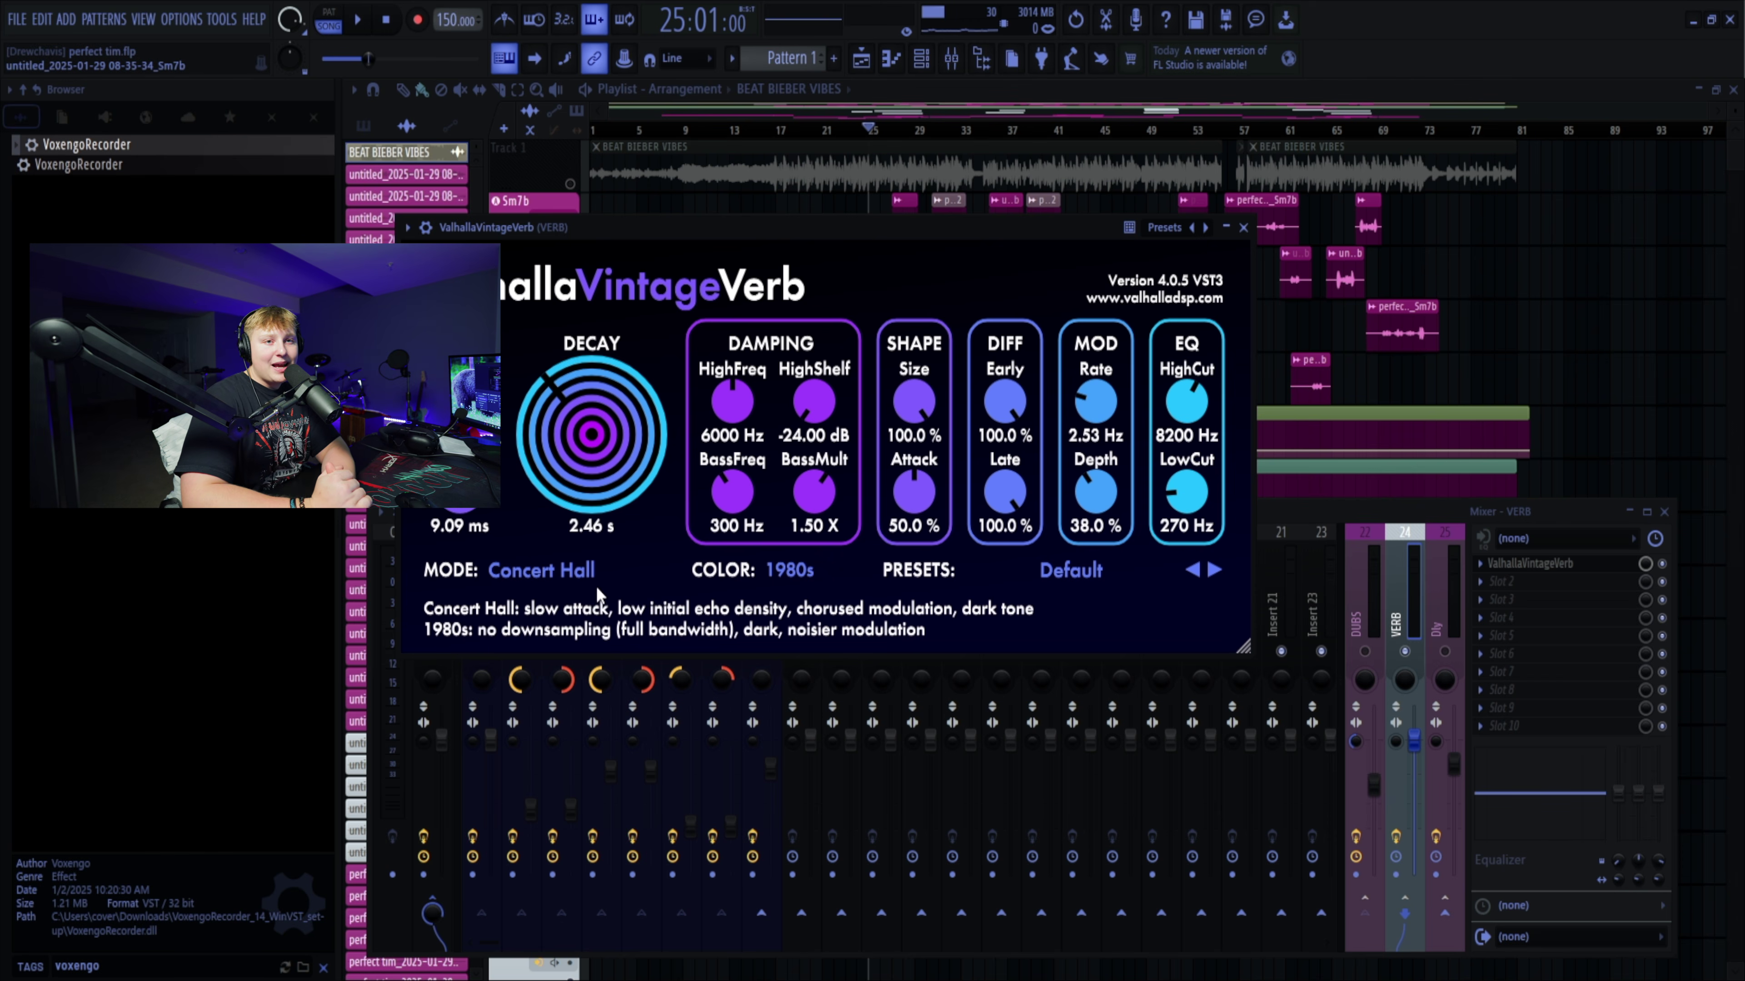
pyautogui.press('Escape')
# - Select the Sm7b track and compare the vocal playback with the VERB track muted and unmuted
pyautogui.click(471, 603)
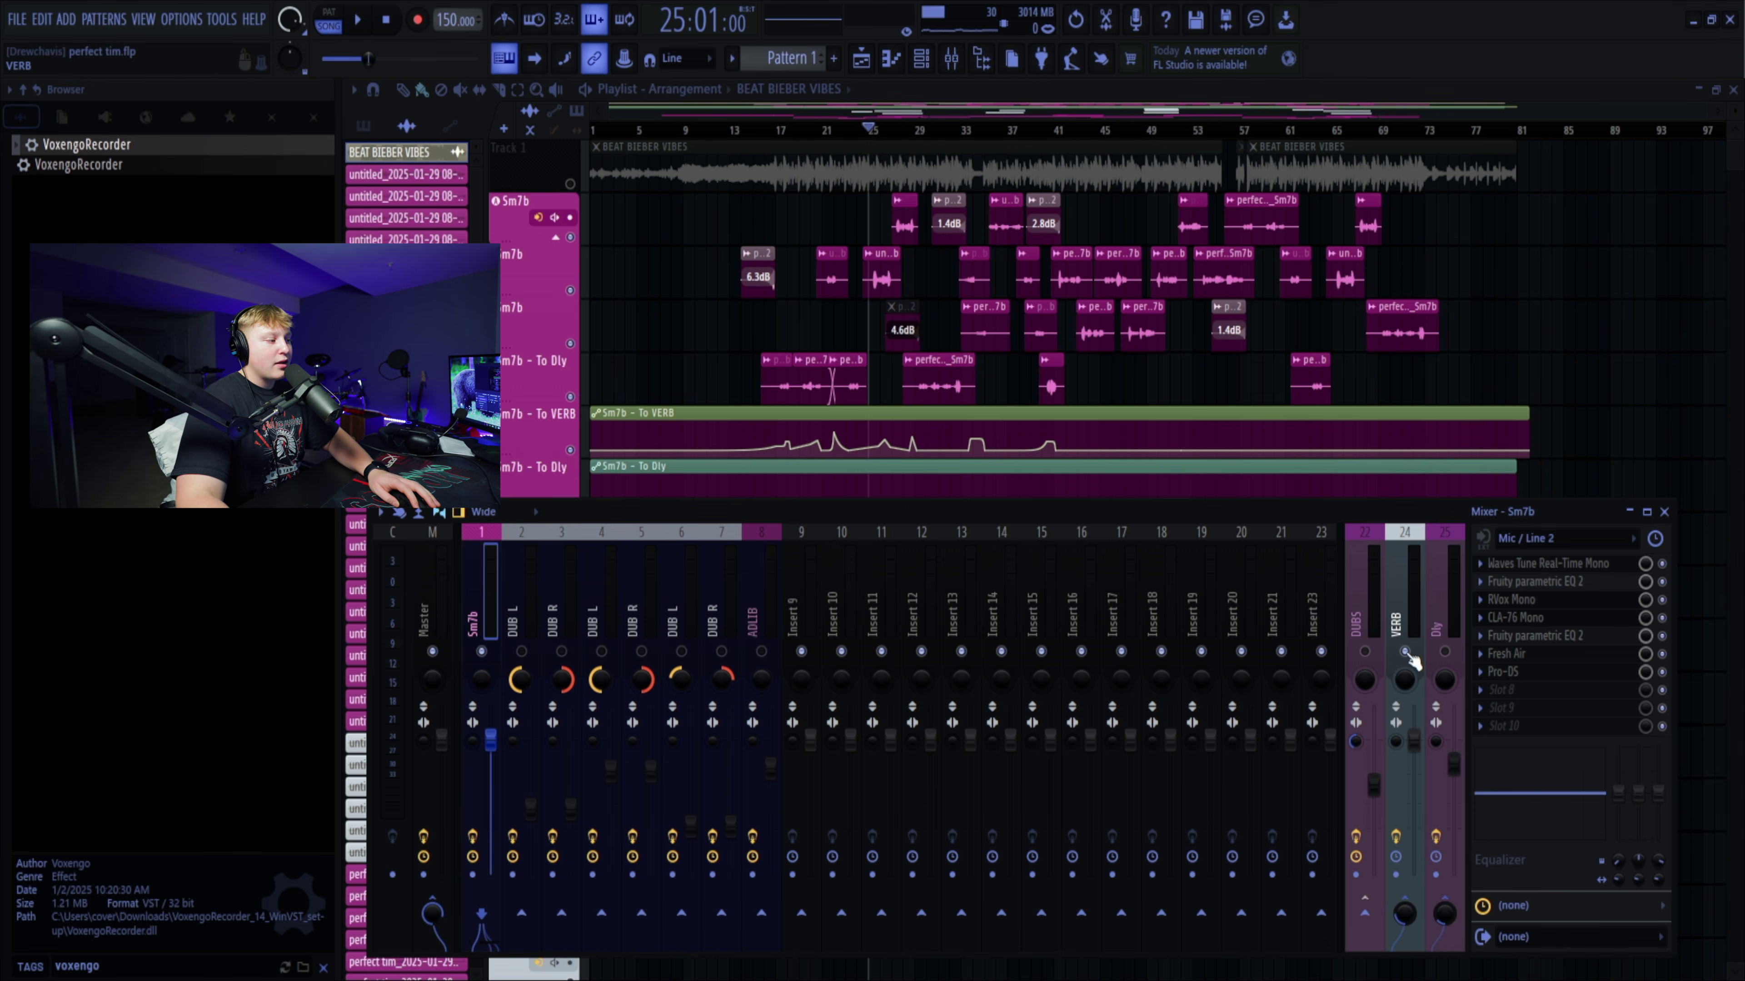
pyautogui.press('space')
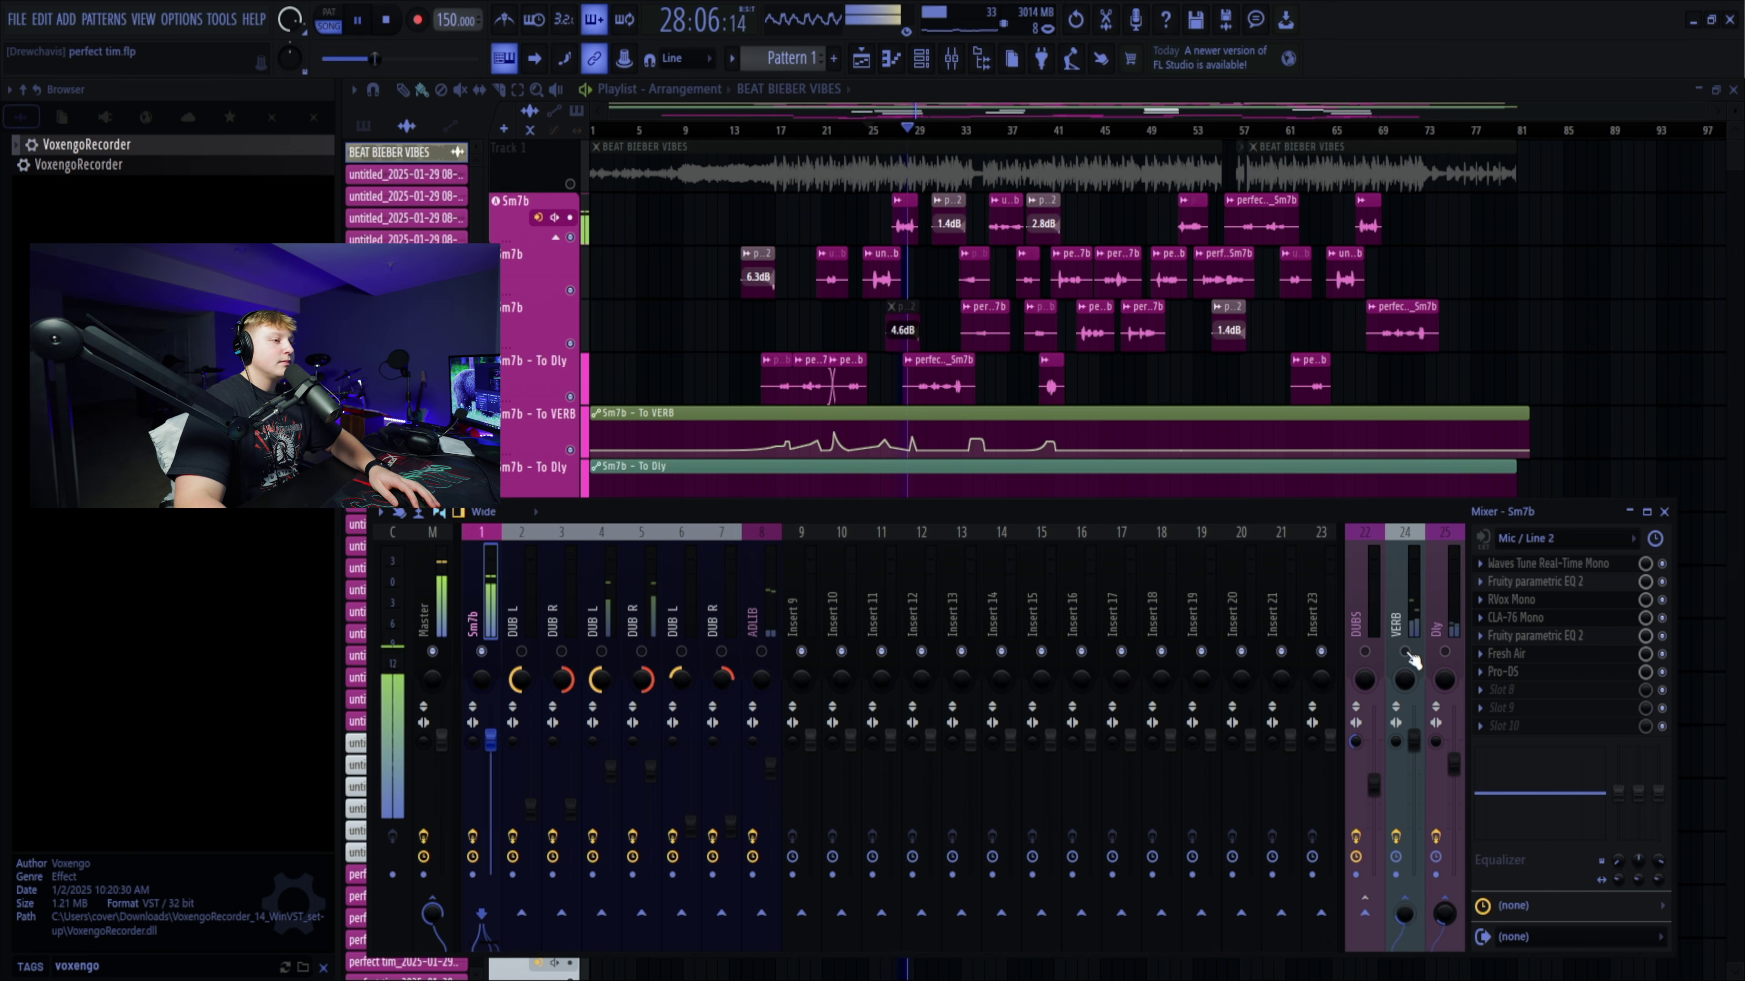
pyautogui.press('space')
pyautogui.press('space')
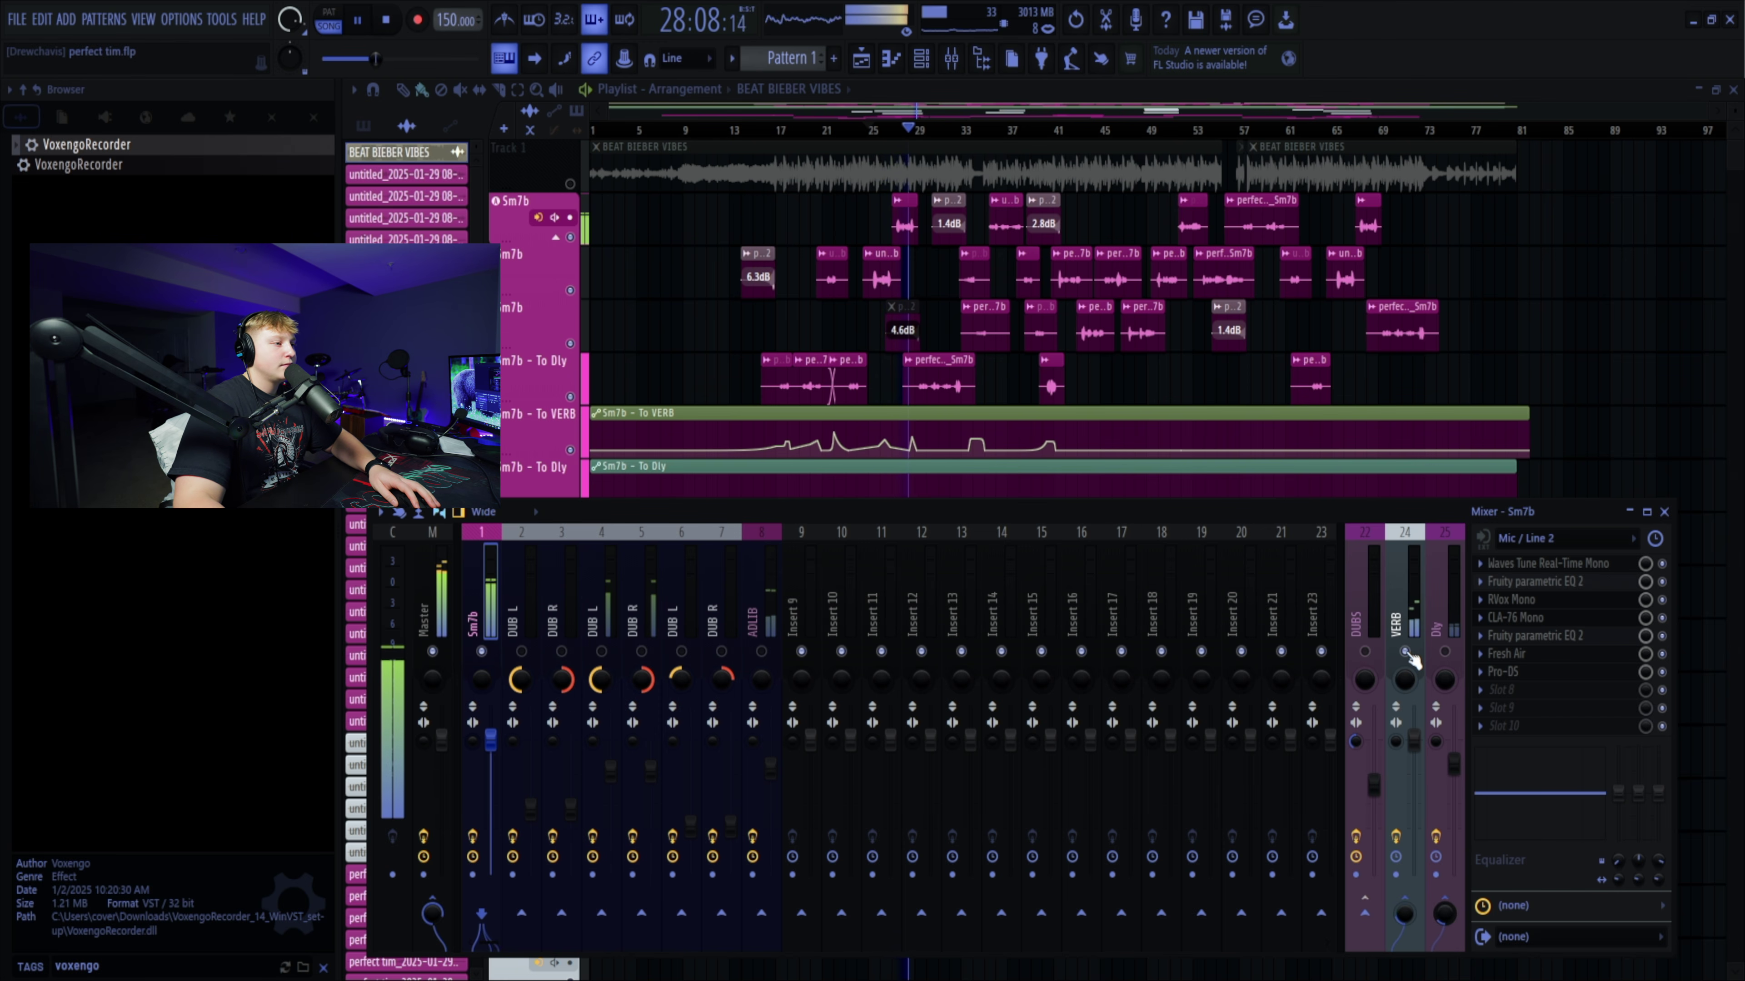
pyautogui.press('space')
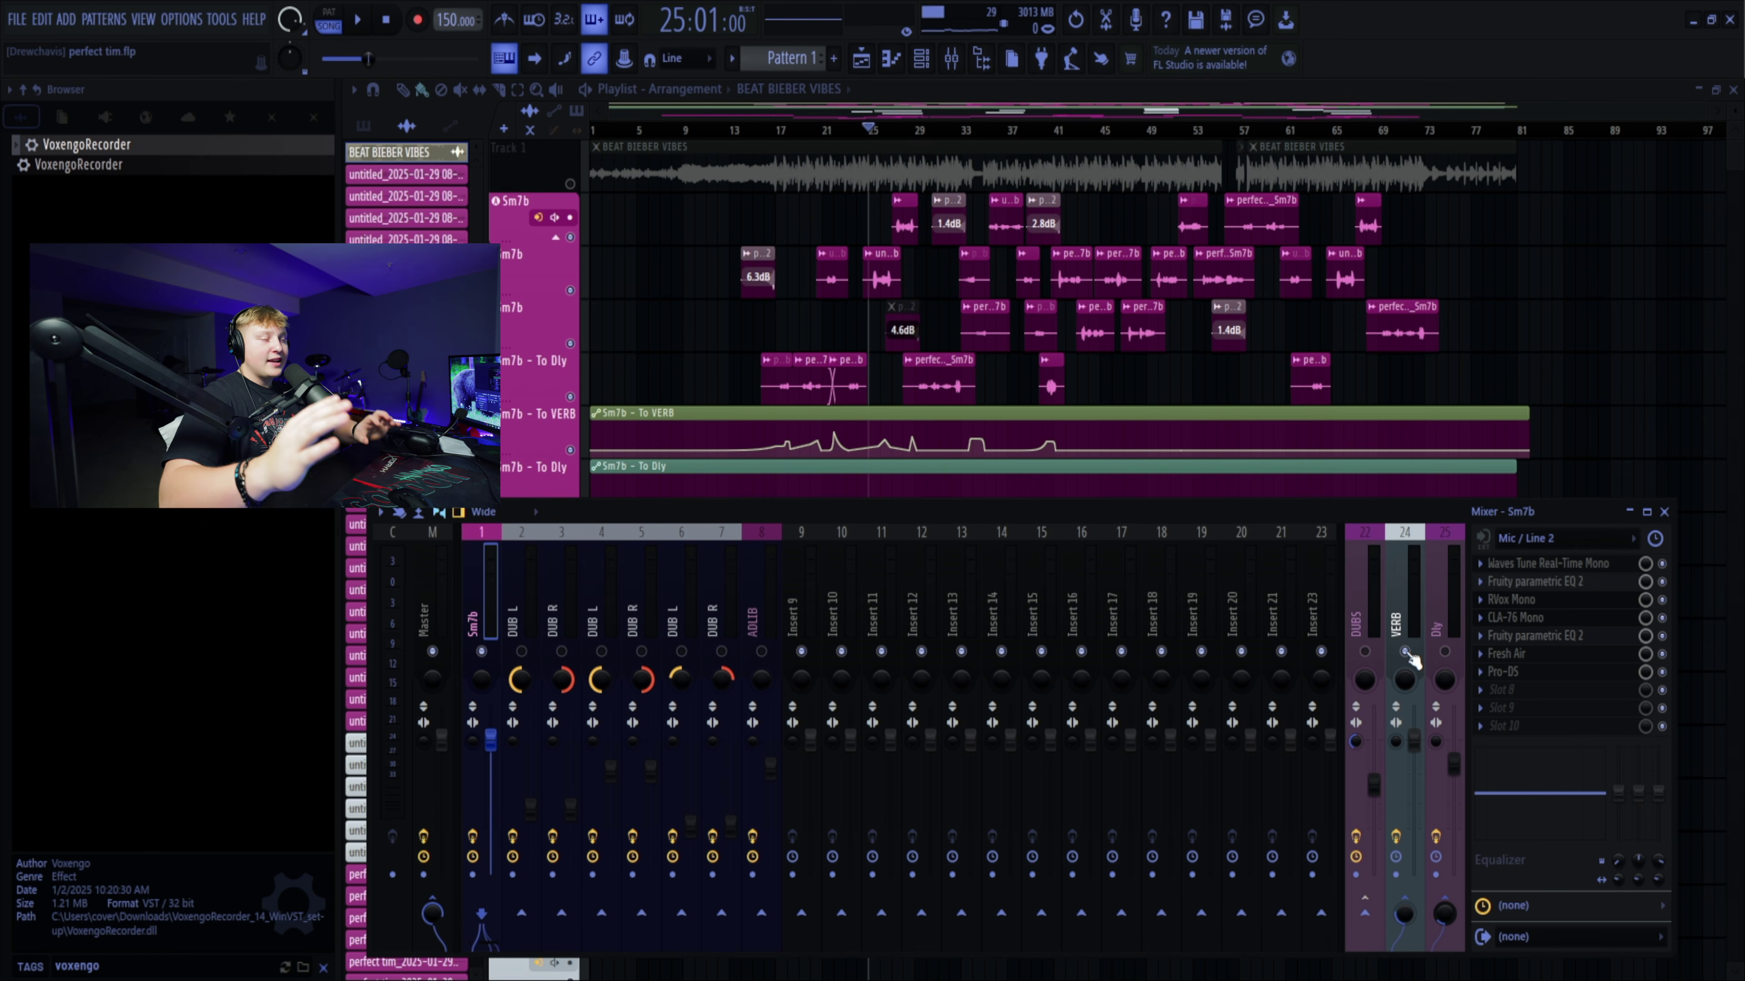
# - Inspect the H-Delay Stereo settings on the Dly track, including its high-pass and low-pass filters, and close the plugin
pyautogui.click(1443, 605)
pyautogui.click(1514, 567)
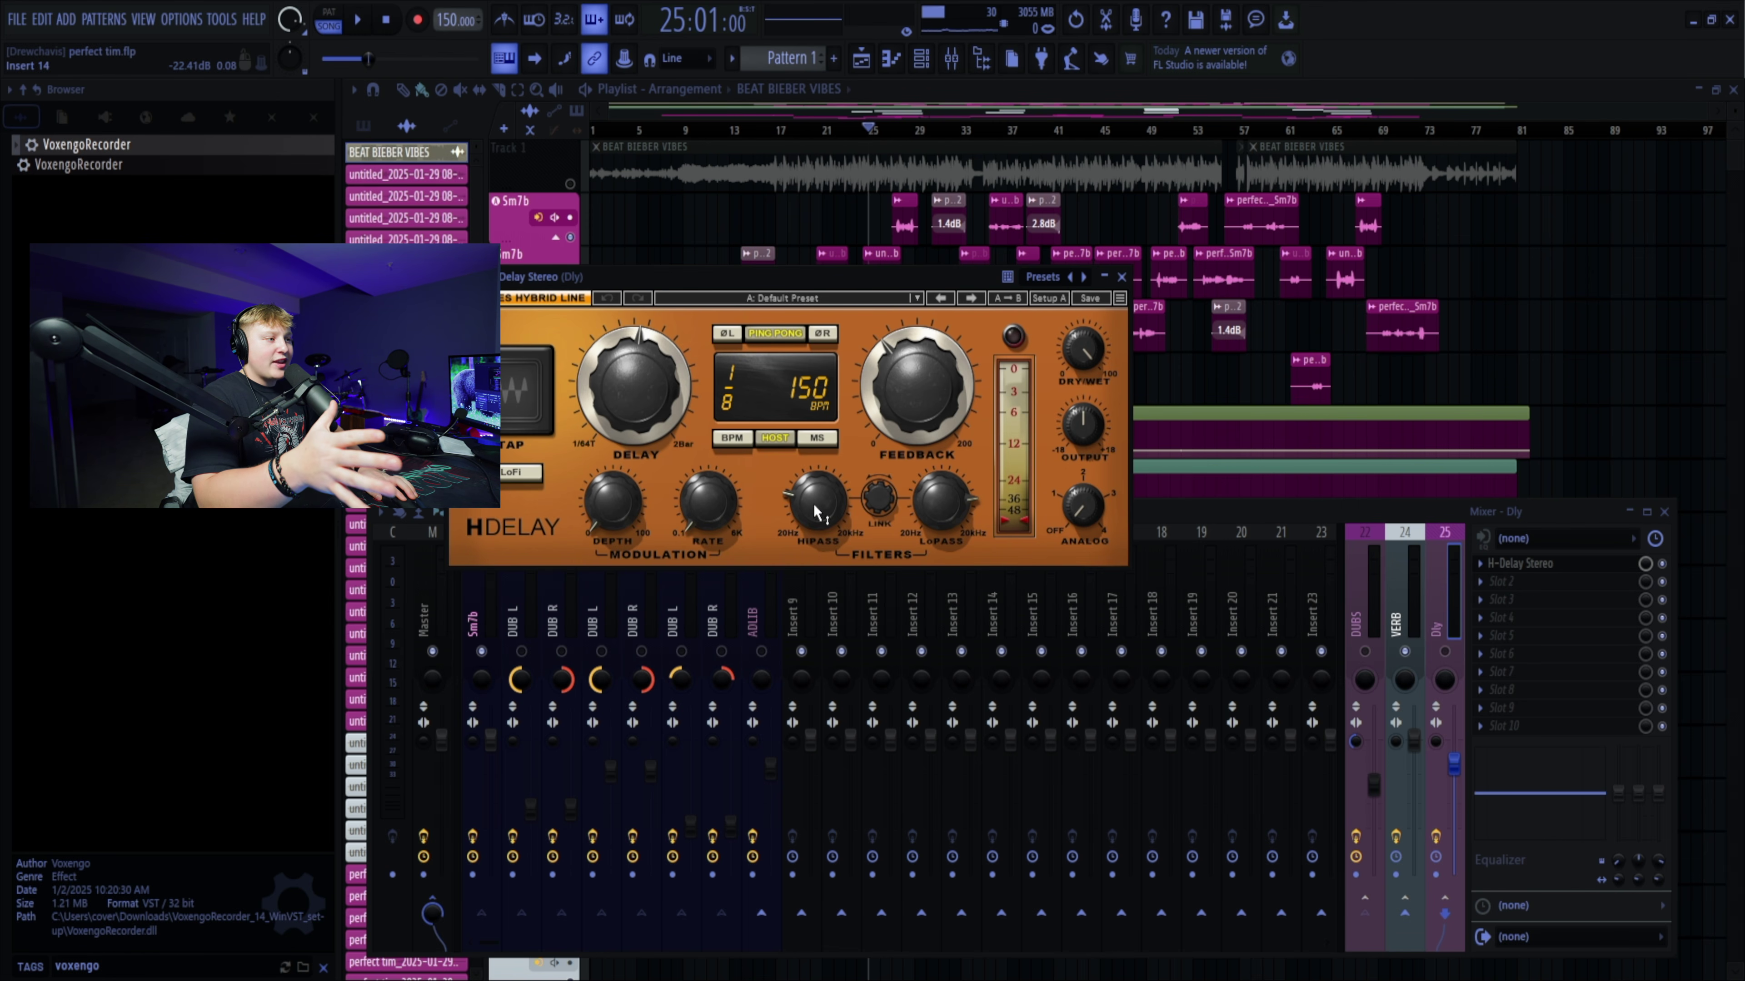
pyautogui.click(929, 518)
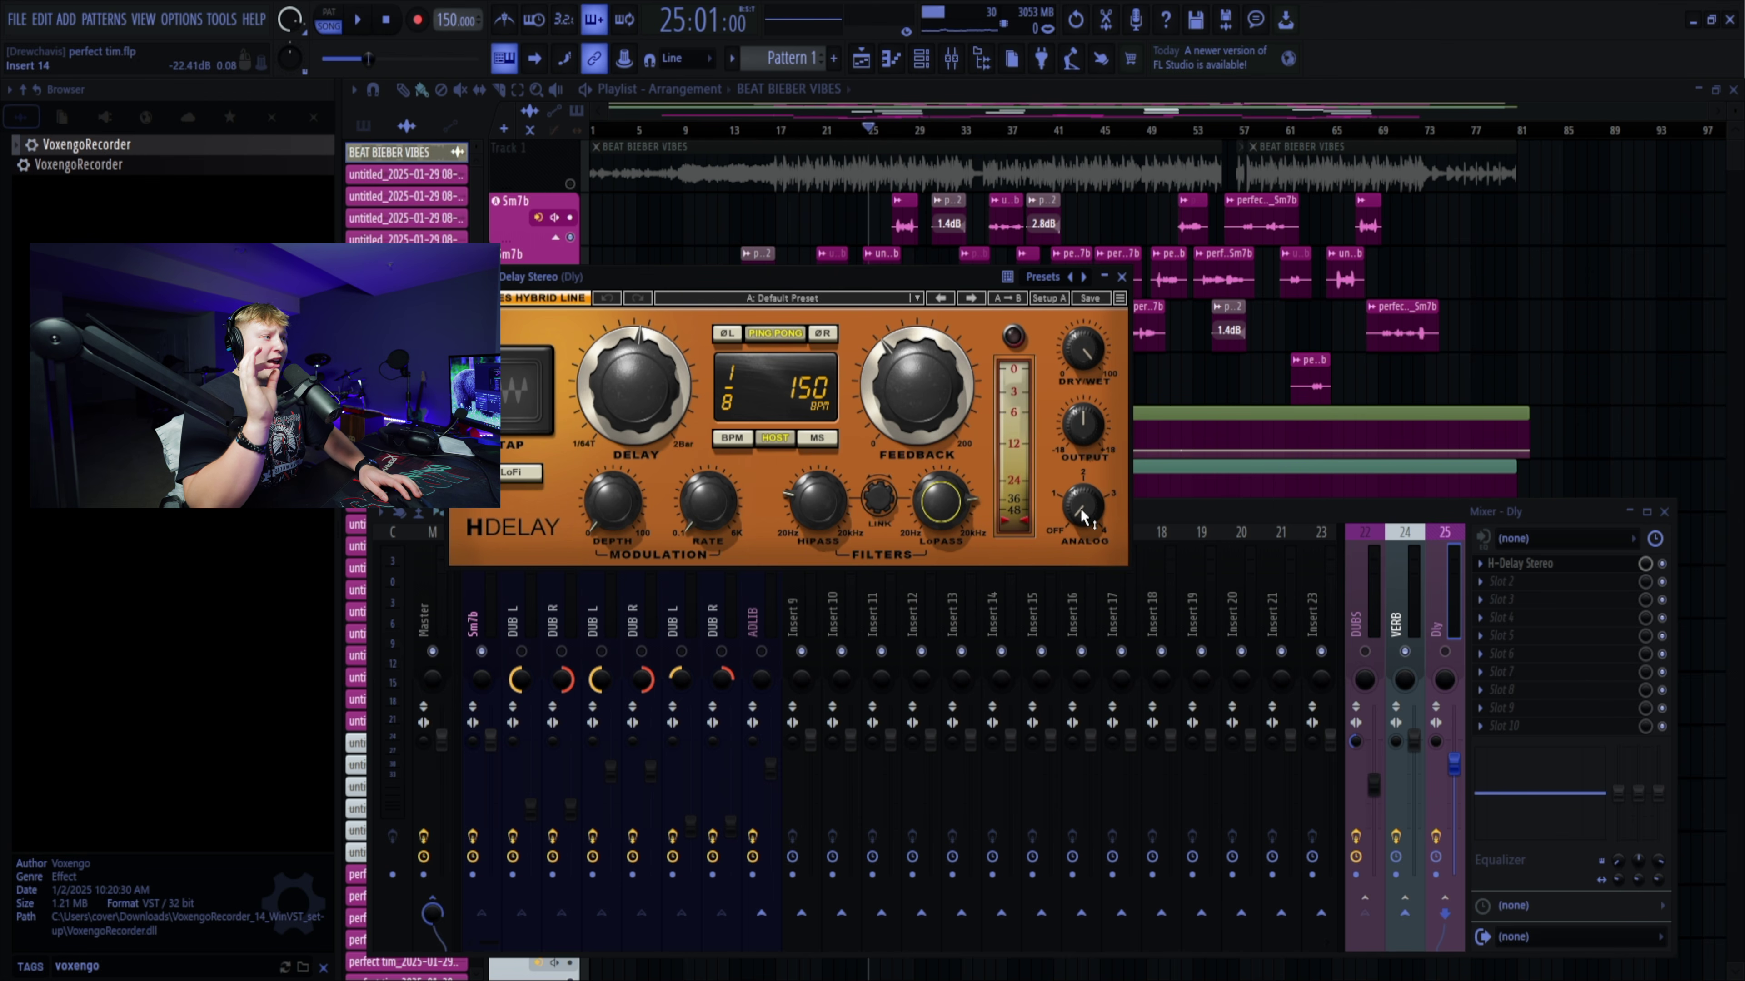
pyautogui.click(1122, 277)
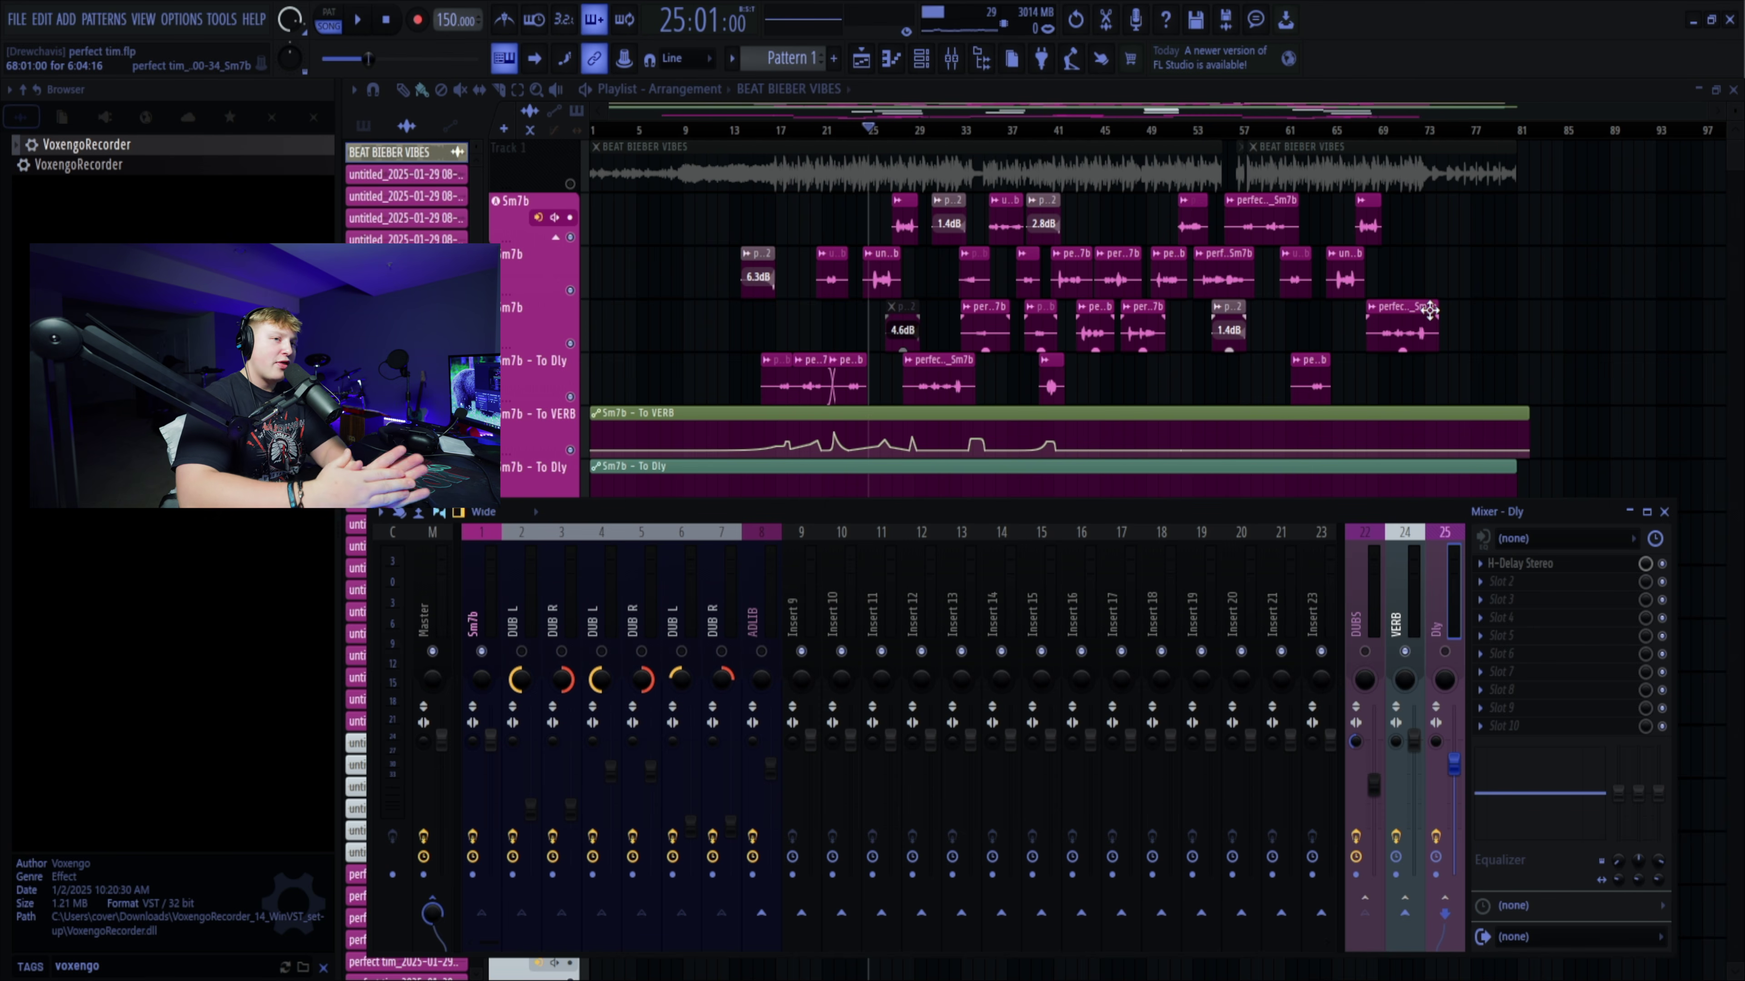
# - Play the vocal passage with the Dly track muted to hear it without delay
pyautogui.press('space')
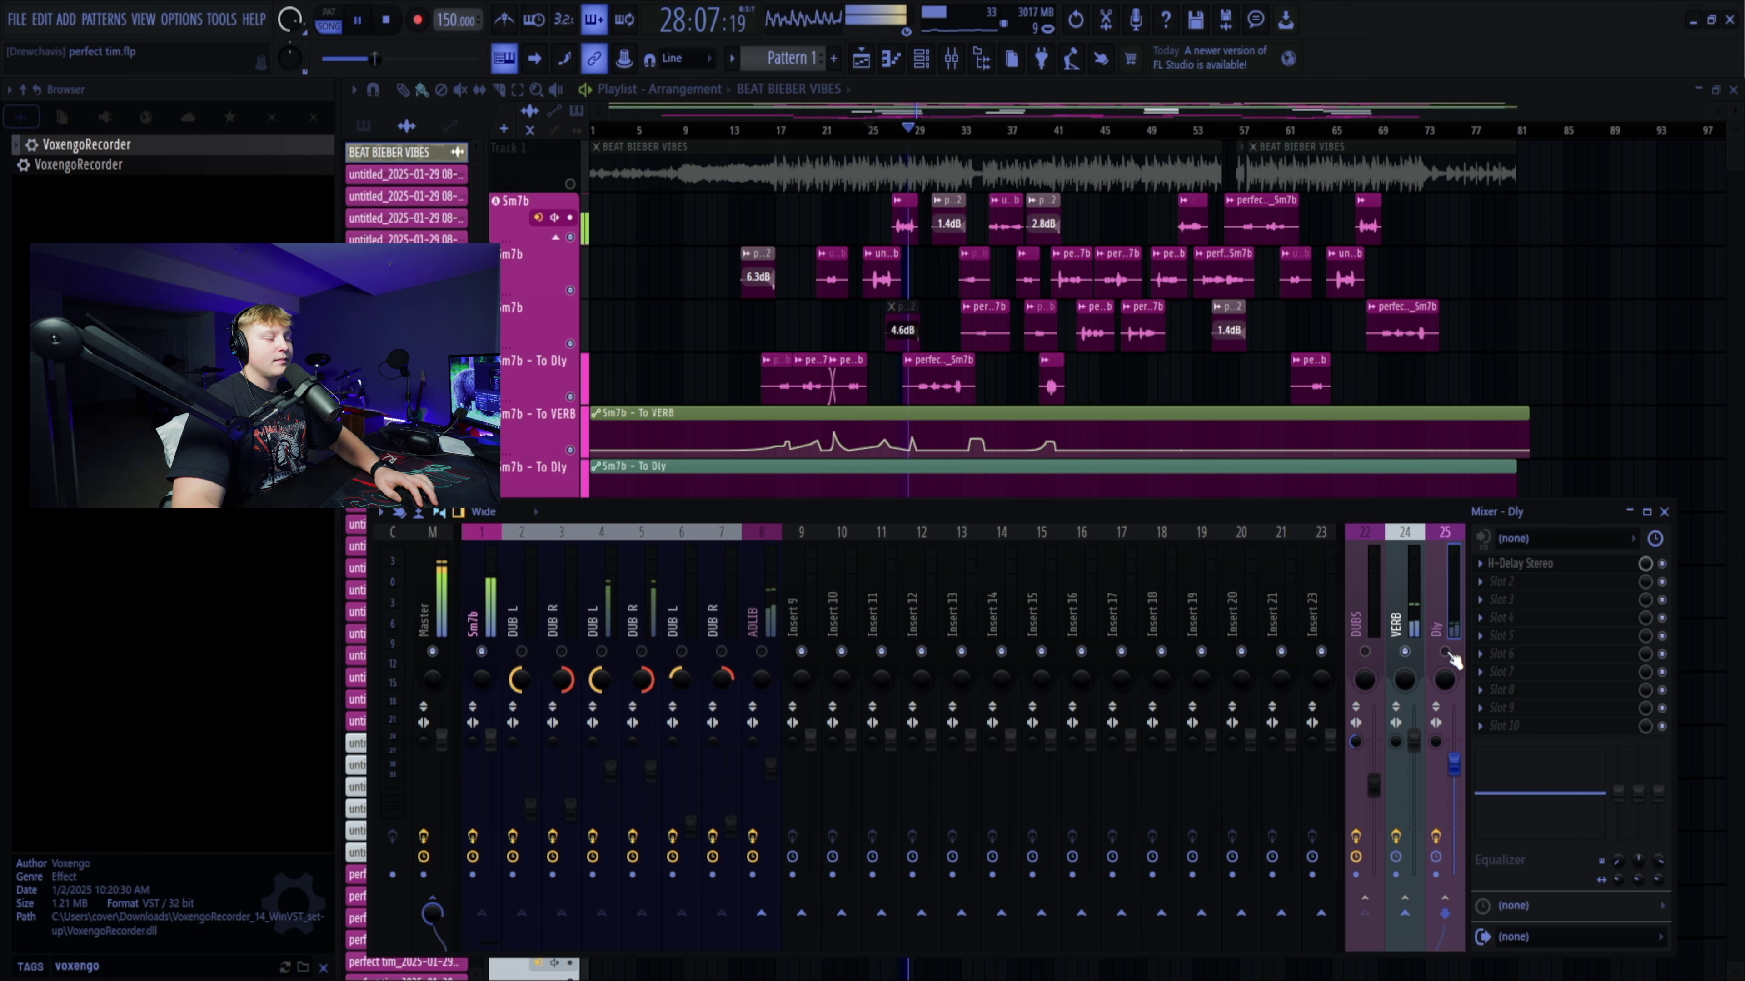
pyautogui.press('space')
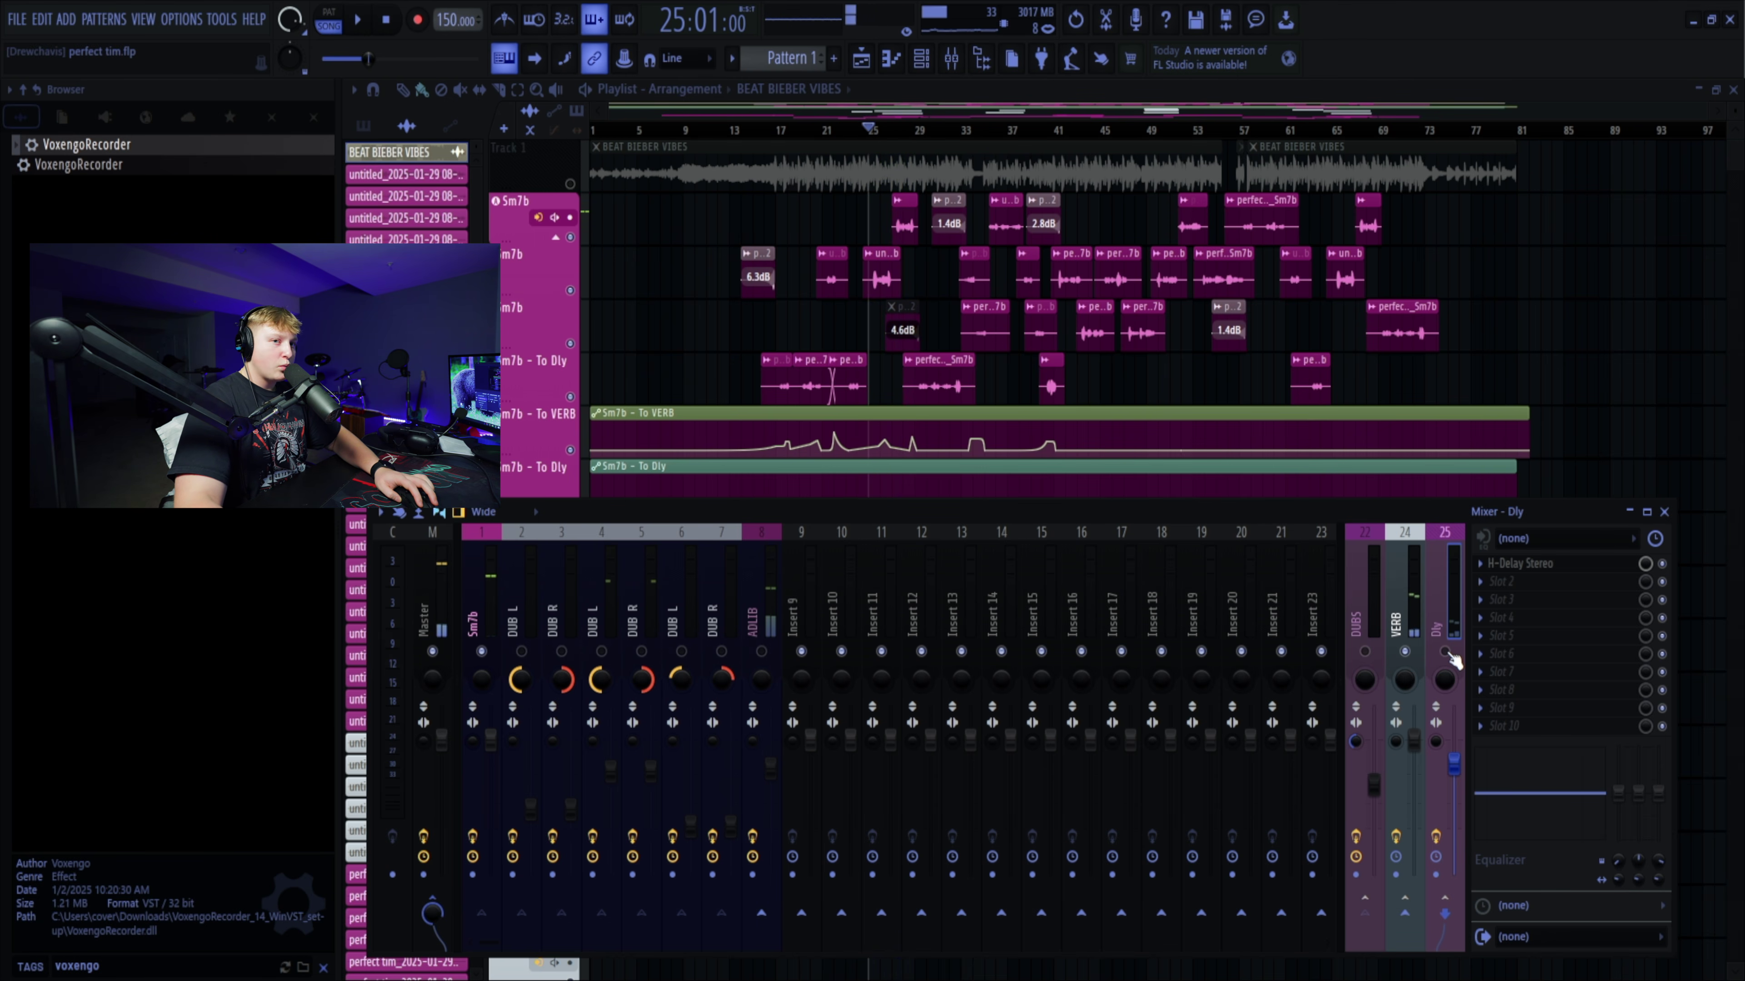